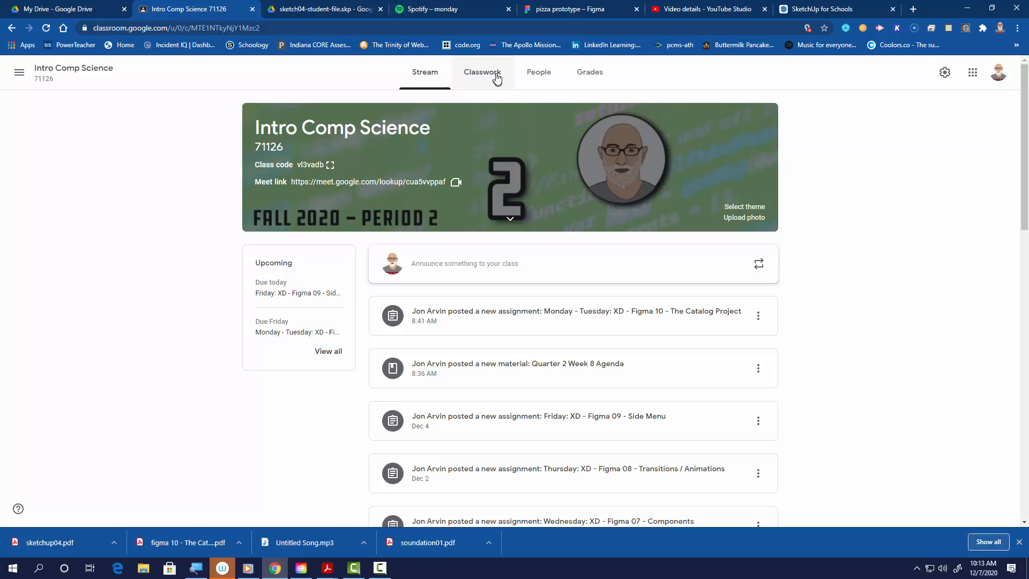
- Open the Figma 10 – The Catalog Project assignment under Classwork and open its PDF handout
{"action": "left_click", "coordinate": [490, 77]}
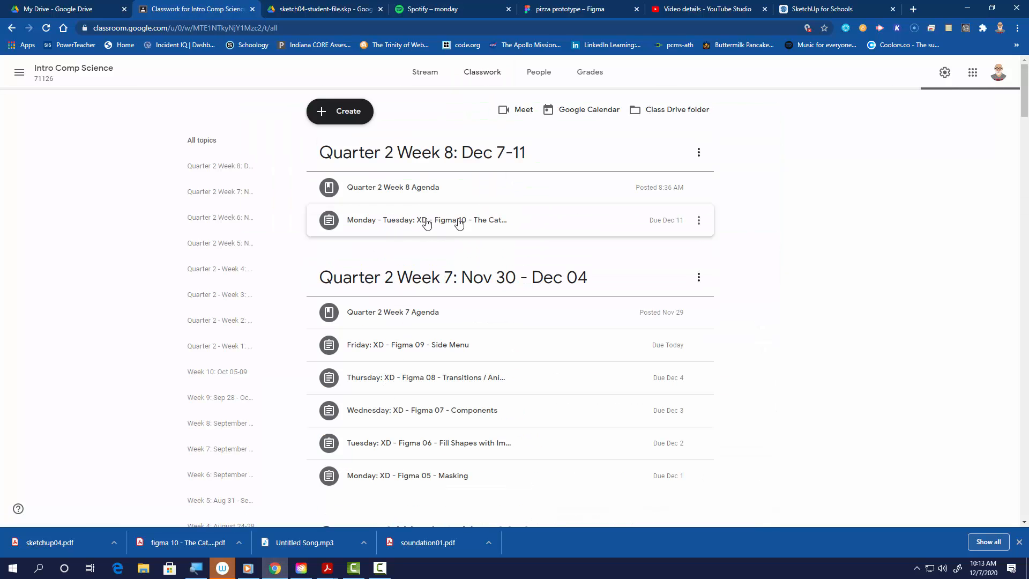
{"action": "left_click", "coordinate": [440, 225]}
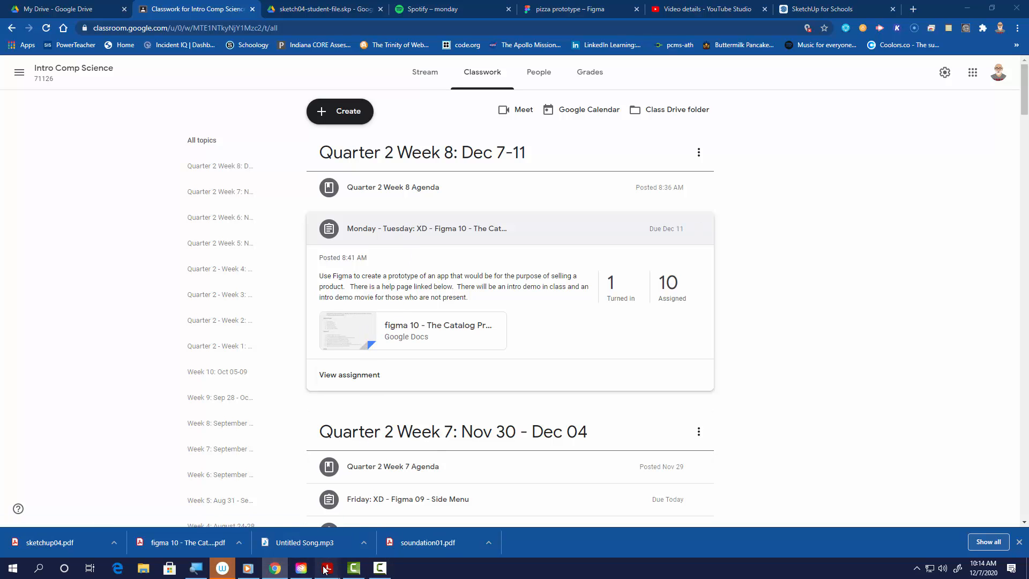
{"action": "mouse_move", "coordinate": [325, 569]}
{"action": "left_click", "coordinate": [274, 530]}
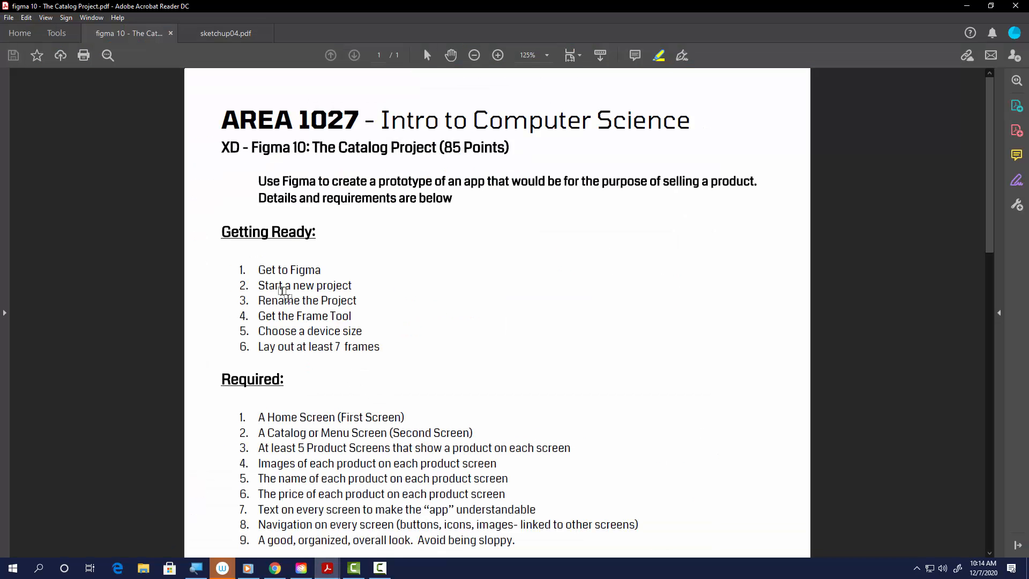
- Highlight the key phrases of the Getting Ready list, from Get to Figma through Lay out at least 7 frames
{"action": "mouse_move", "coordinate": [258, 267]}
{"action": "left_mouse_down"}
{"action": "mouse_move", "coordinate": [322, 271]}
{"action": "mouse_move", "coordinate": [315, 286]}
{"action": "mouse_move", "coordinate": [354, 286]}
{"action": "left_mouse_up"}
{"action": "left_click_drag", "start_coordinate": [258, 299], "coordinate": [300, 299]}
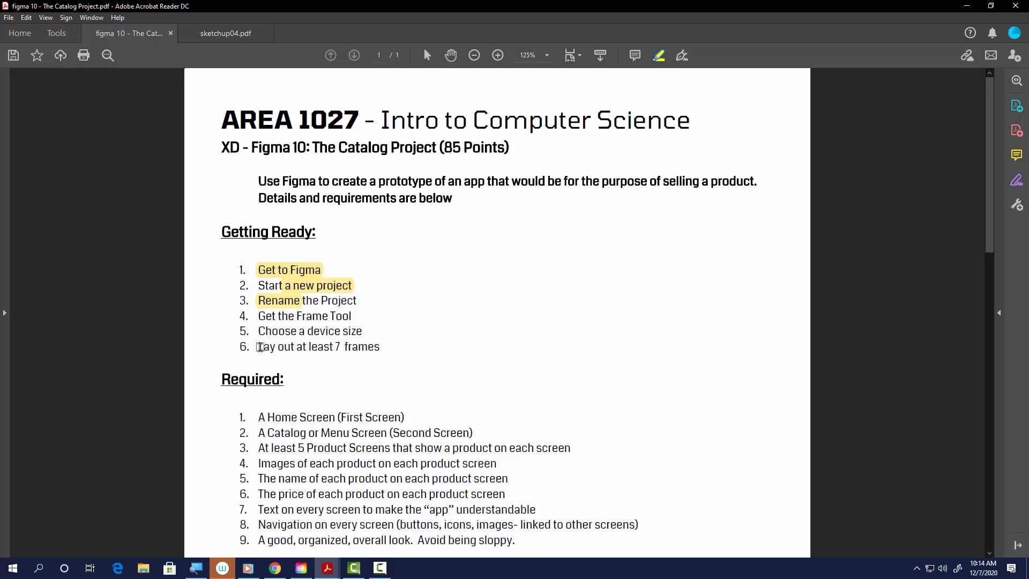
{"action": "left_click_drag", "start_coordinate": [304, 330], "coordinate": [341, 331]}
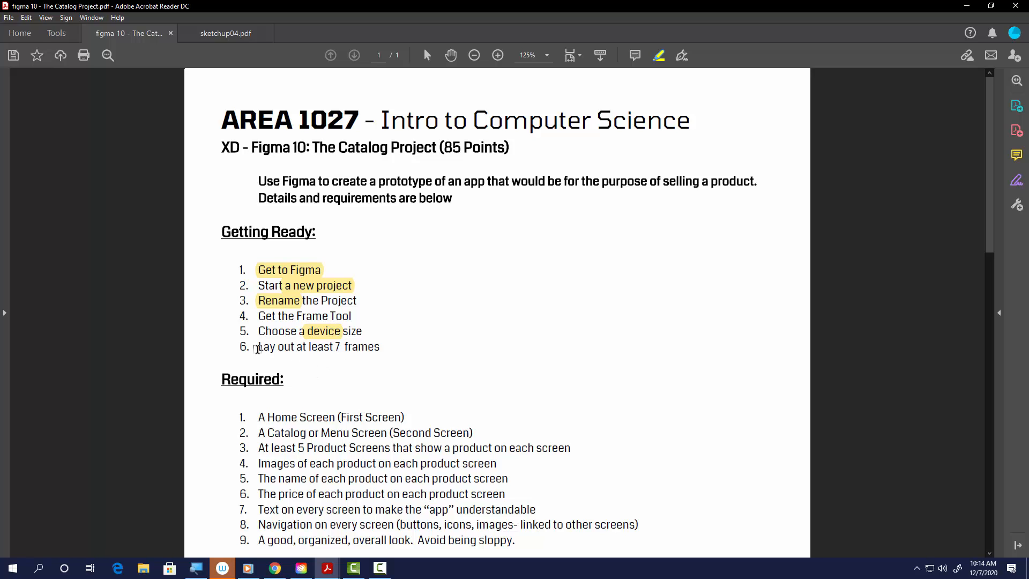
{"action": "left_click_drag", "start_coordinate": [258, 347], "coordinate": [380, 347]}
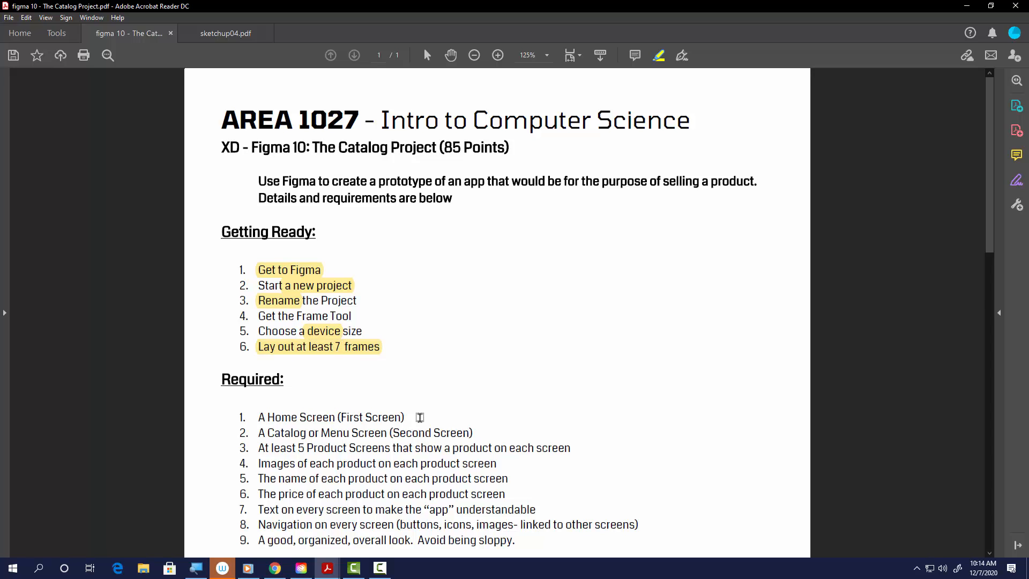
- Highlight "a prototype of an app that" and "the purpose of selling a product." in the introduction sentence
{"action": "scroll", "coordinate": [415, 421], "scroll_direction": "down", "scroll_amount": 2}
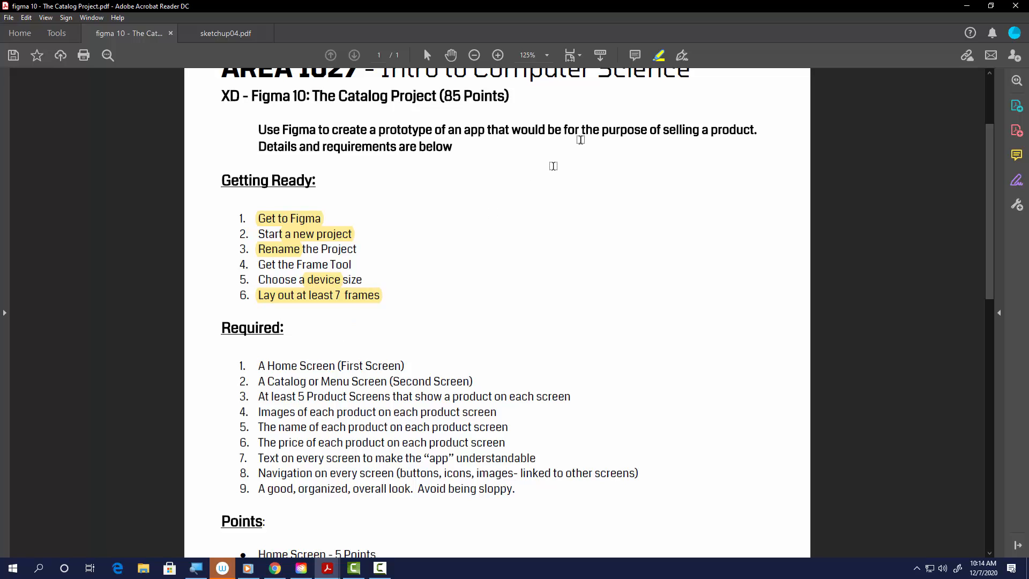
{"action": "left_click_drag", "start_coordinate": [370, 129], "coordinate": [510, 129]}
{"action": "left_click_drag", "start_coordinate": [583, 129], "coordinate": [756, 130]}
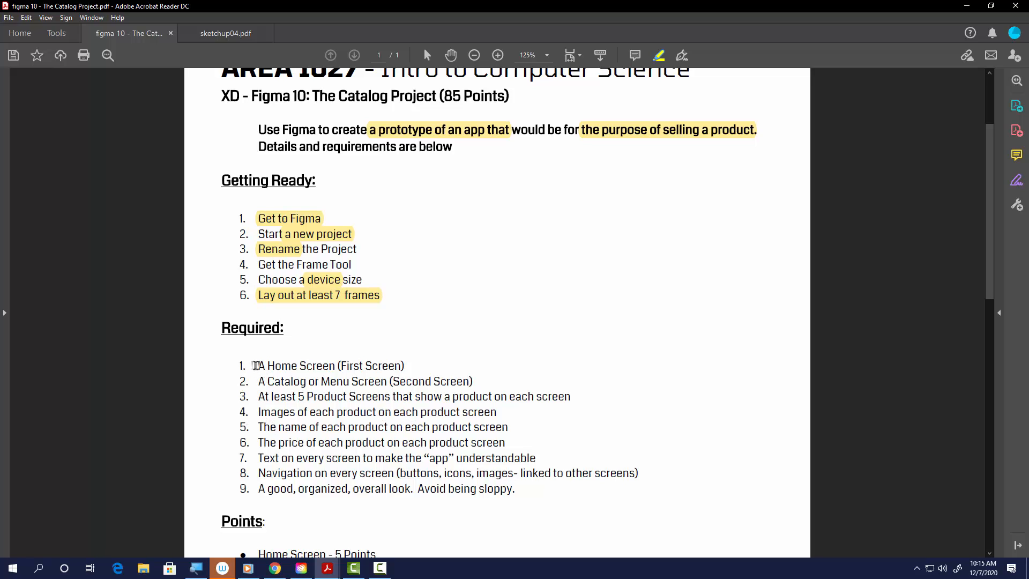
- Highlight the Home Screen, Catalog or Menu Screen, product screens and product images requirements
{"action": "left_click_drag", "start_coordinate": [257, 366], "coordinate": [336, 366]}
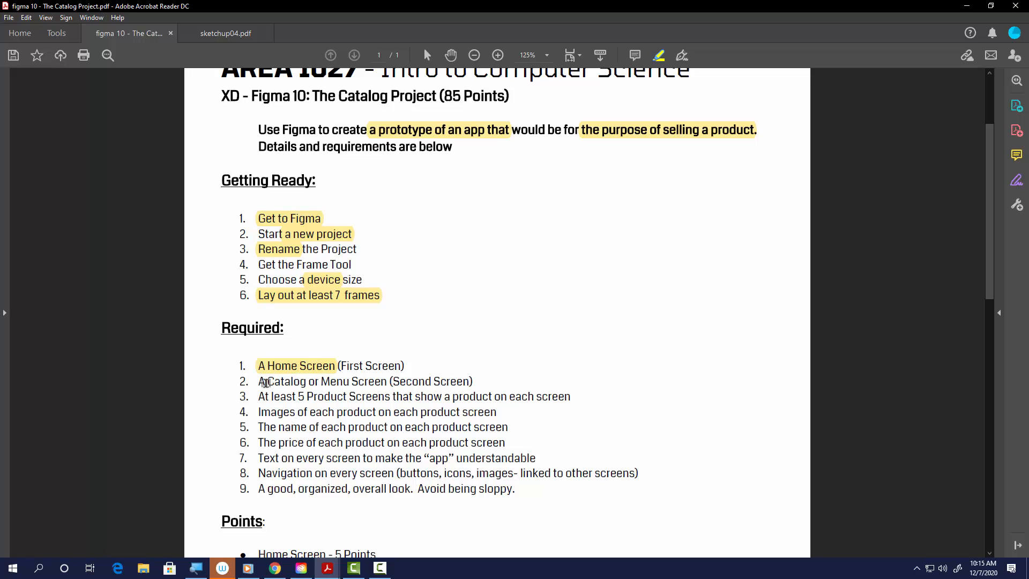
{"action": "left_click_drag", "start_coordinate": [259, 381], "coordinate": [368, 387]}
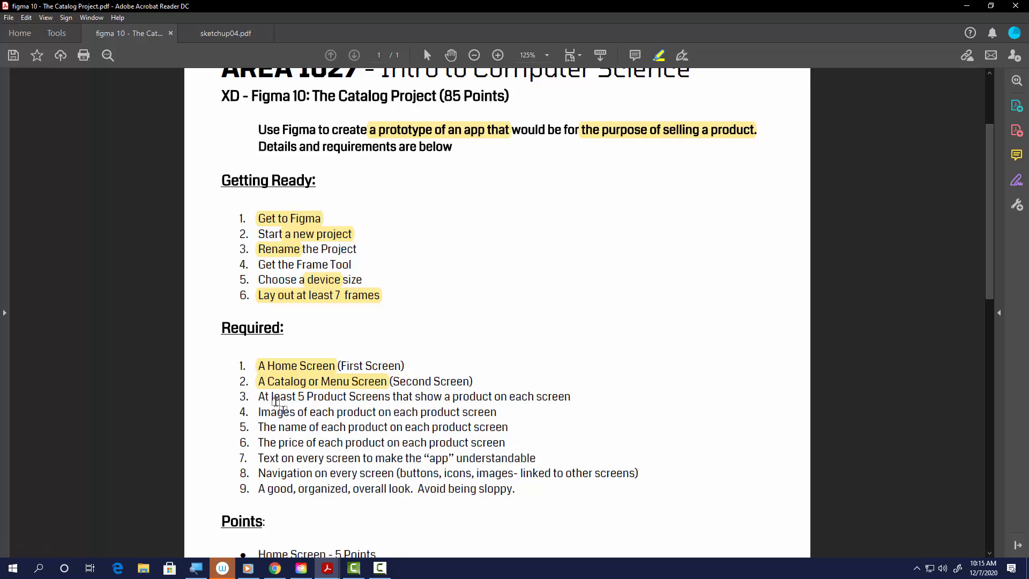
{"action": "left_click_drag", "start_coordinate": [262, 396], "coordinate": [391, 399]}
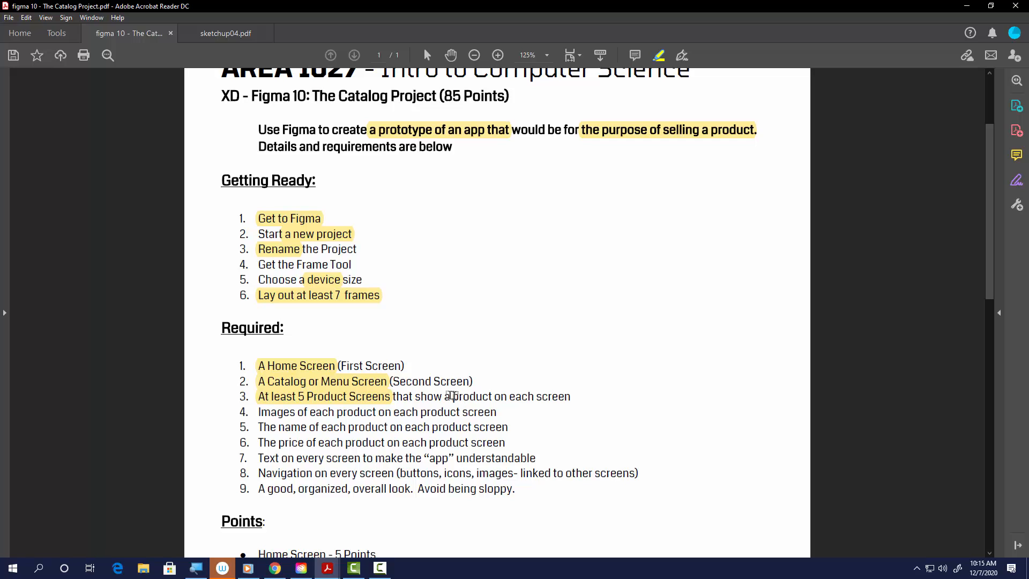
{"action": "left_click_drag", "start_coordinate": [452, 396], "coordinate": [546, 394]}
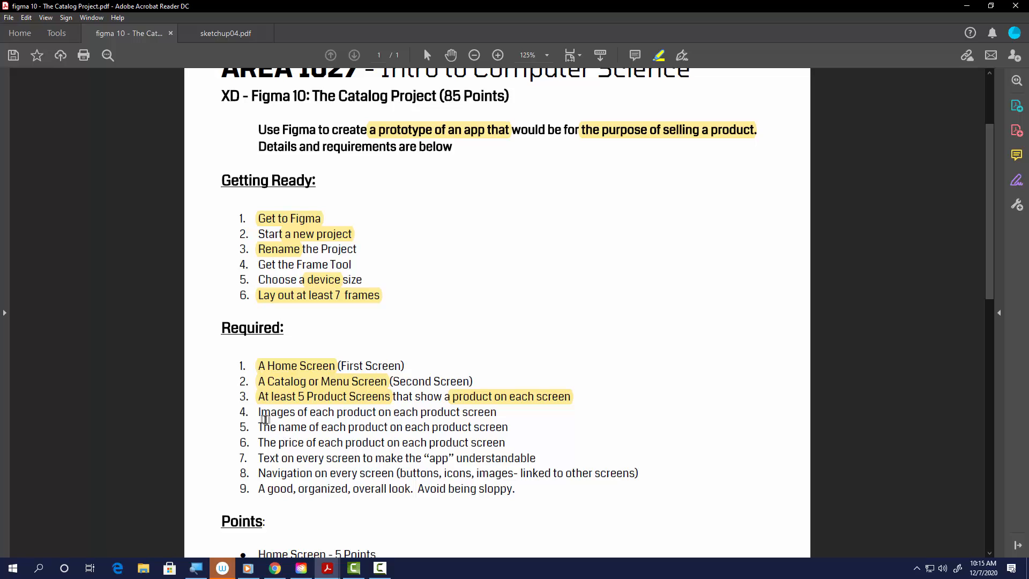
{"action": "left_click_drag", "start_coordinate": [261, 412], "coordinate": [377, 412]}
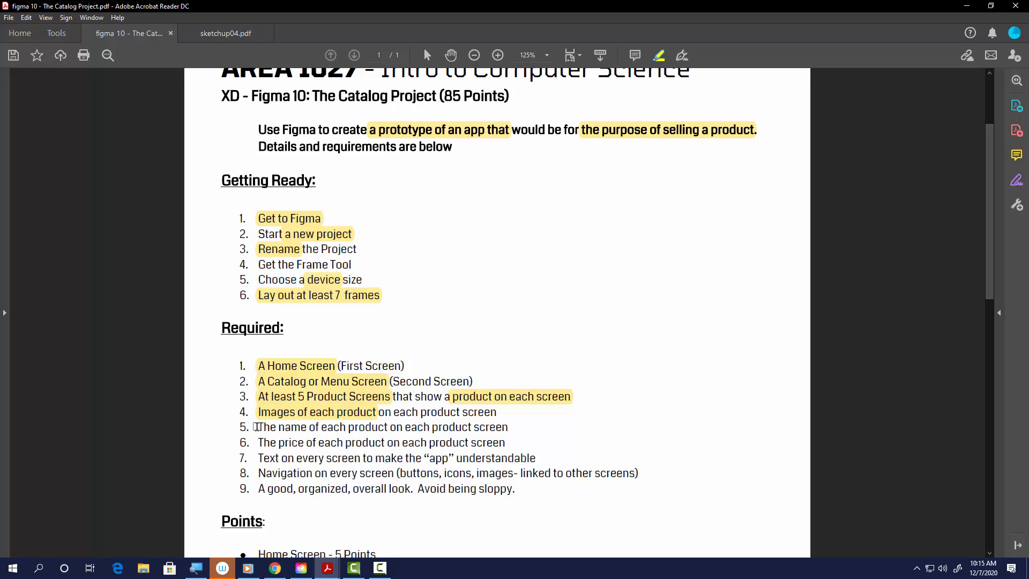
- Highlight the name, price, text, navigation and overall look requirements in the Required list
{"action": "left_click_drag", "start_coordinate": [257, 426], "coordinate": [387, 426]}
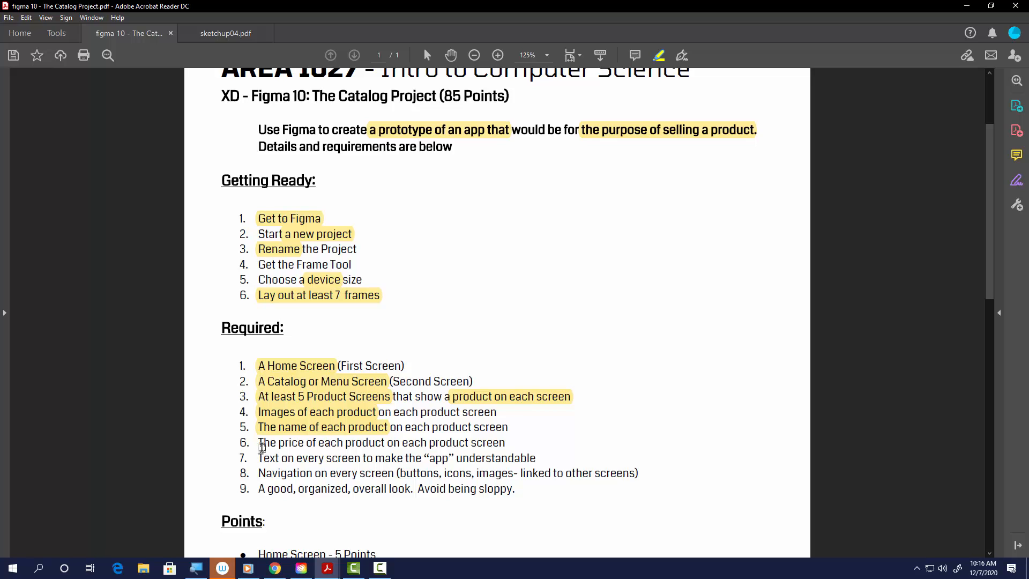
{"action": "left_click_drag", "start_coordinate": [258, 442], "coordinate": [384, 442]}
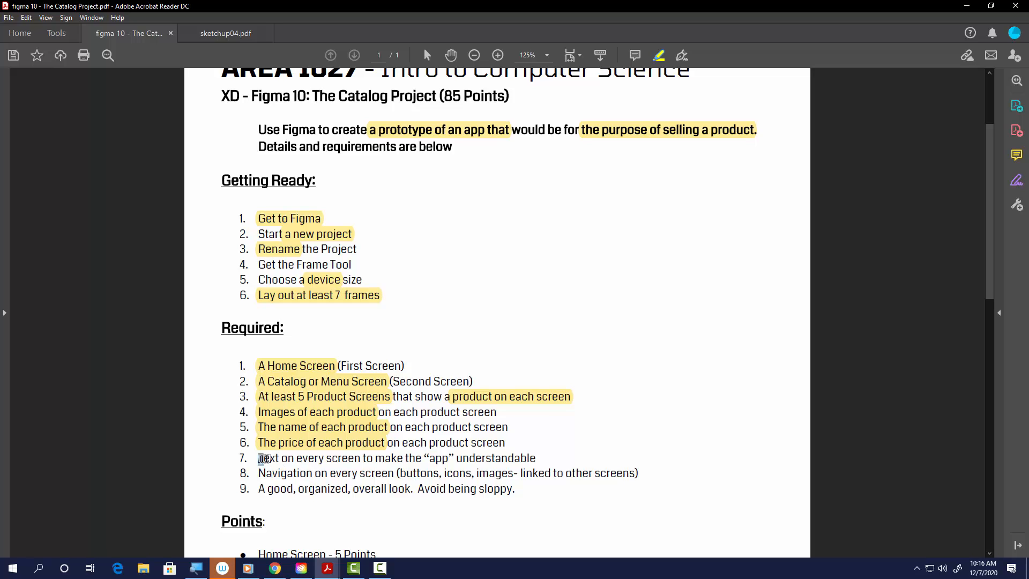
{"action": "left_click_drag", "start_coordinate": [258, 459], "coordinate": [452, 460]}
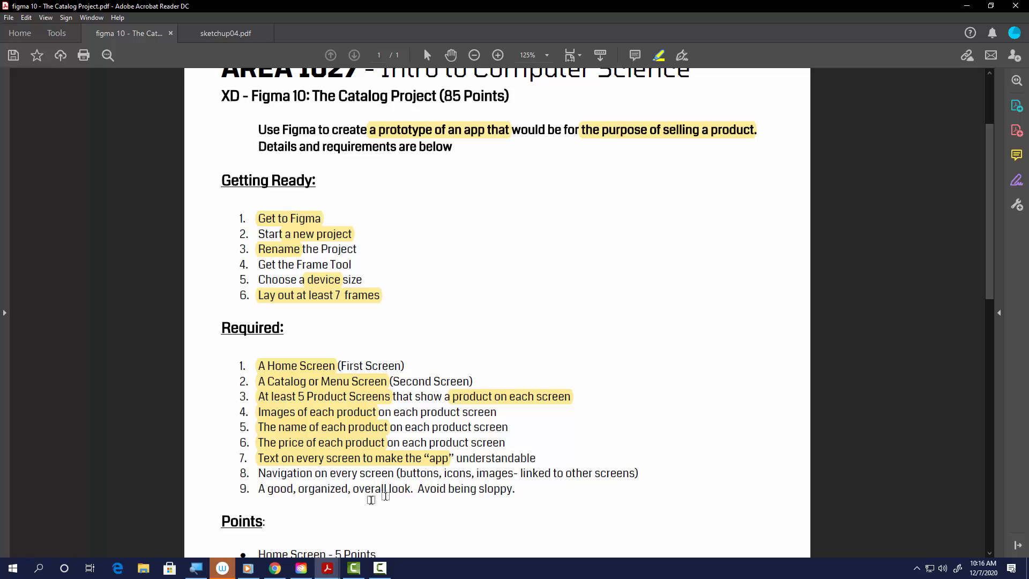
{"action": "left_click_drag", "start_coordinate": [259, 473], "coordinate": [394, 473]}
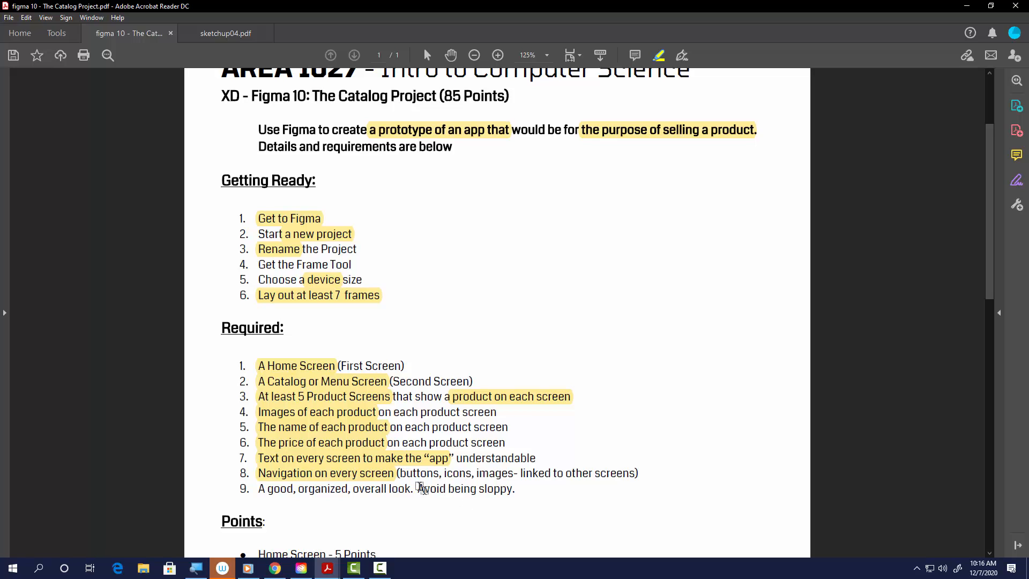
{"action": "left_click_drag", "start_coordinate": [401, 473], "coordinate": [514, 473]}
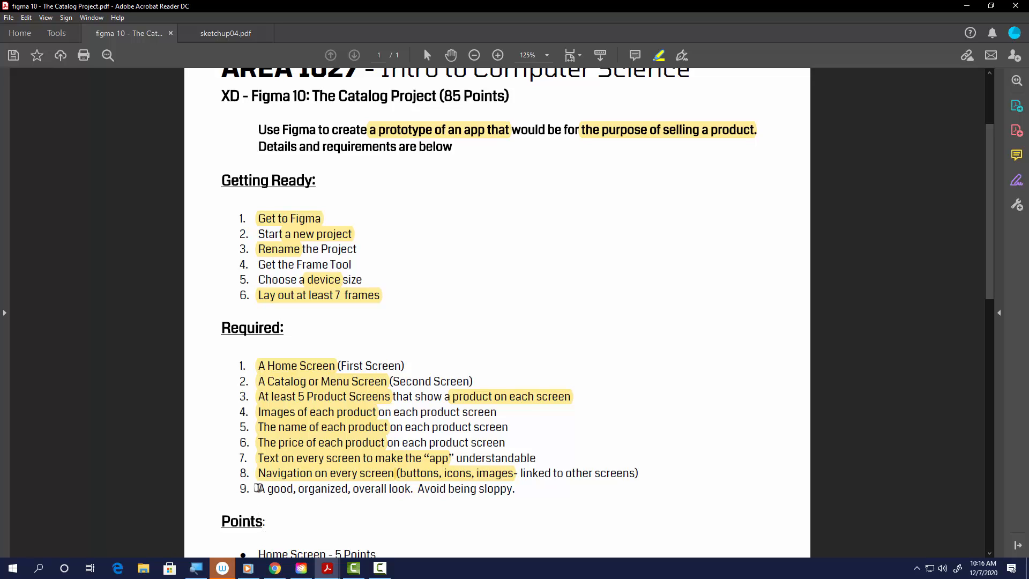
{"action": "left_click_drag", "start_coordinate": [257, 488], "coordinate": [516, 493]}
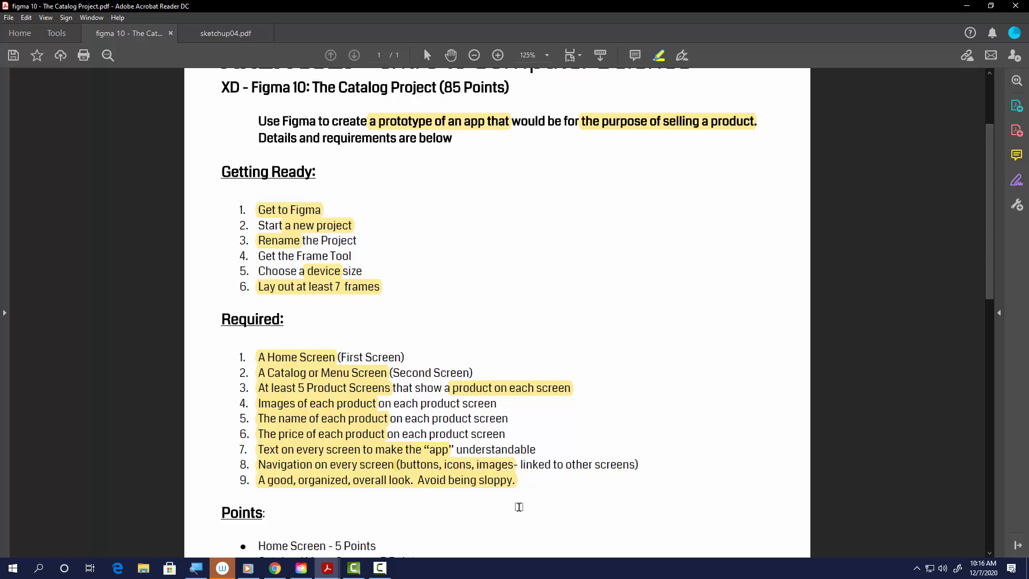
- Highlight the 85 Points total, Home Screen points entry and both submission instructions further down the handout
{"action": "scroll", "coordinate": [516, 507], "scroll_direction": "down", "scroll_amount": 3}
{"action": "scroll", "coordinate": [516, 513], "scroll_direction": "down", "scroll_amount": 3}
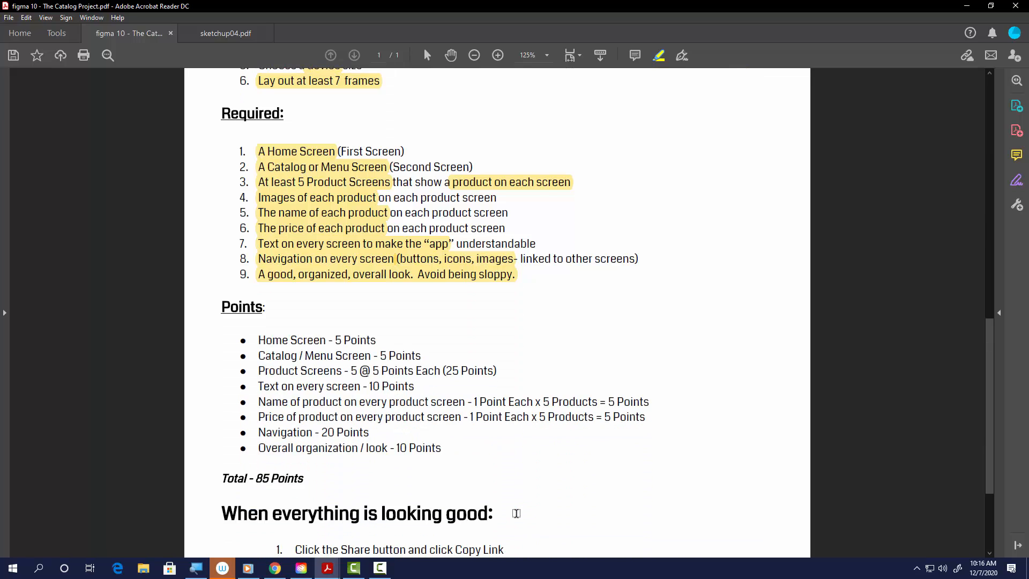
{"action": "left_click_drag", "start_coordinate": [250, 478], "coordinate": [332, 474]}
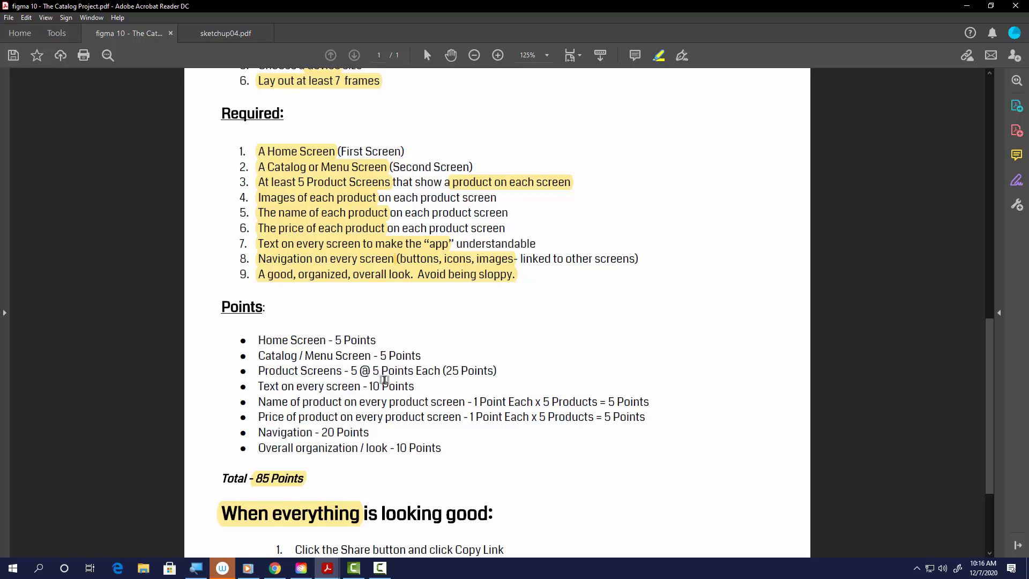
{"action": "left_click_drag", "start_coordinate": [259, 340], "coordinate": [327, 341]}
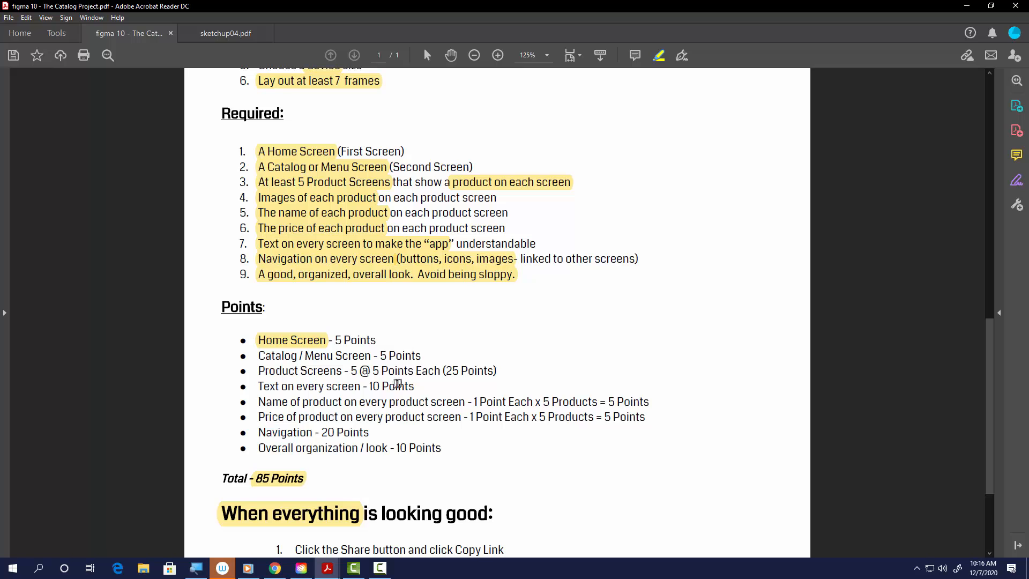
{"action": "scroll", "coordinate": [419, 481], "scroll_direction": "down", "scroll_amount": 2}
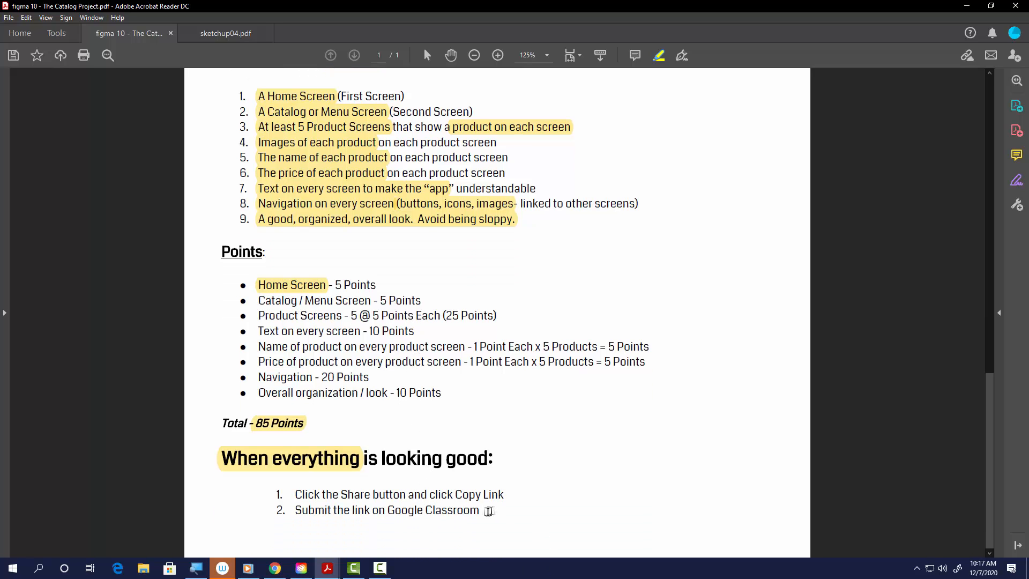
{"action": "left_click_drag", "start_coordinate": [504, 495], "coordinate": [481, 514]}
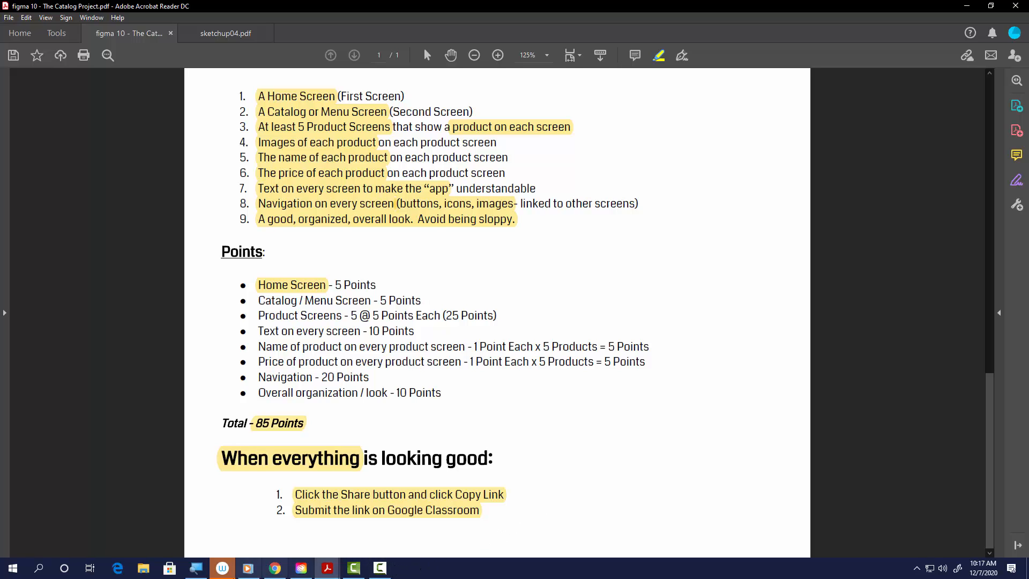
- Switch to the pizza prototype Figma file and select the home, menu and product frames in turn
{"action": "left_click", "coordinate": [272, 570]}
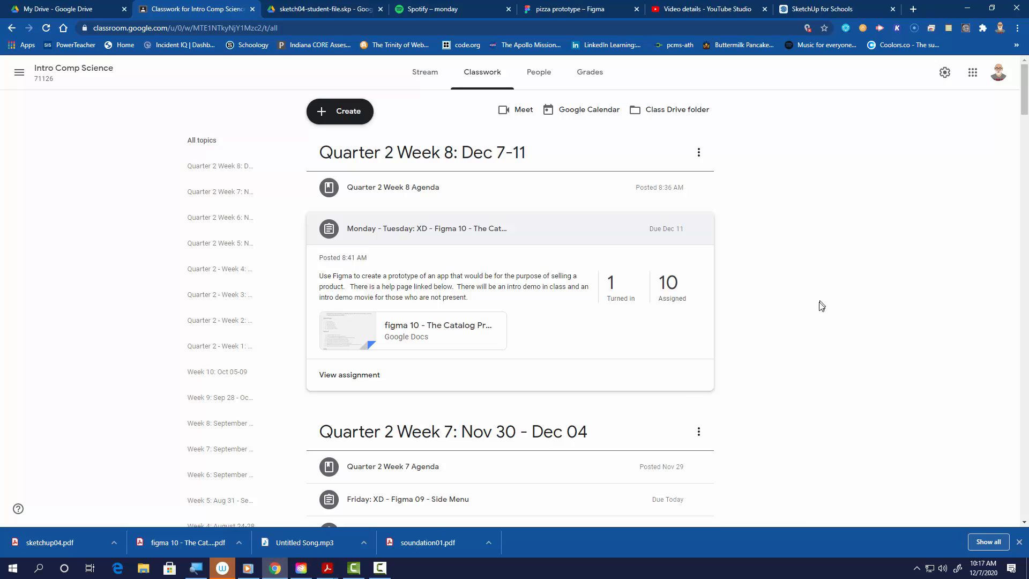
{"action": "left_click", "coordinate": [579, 9]}
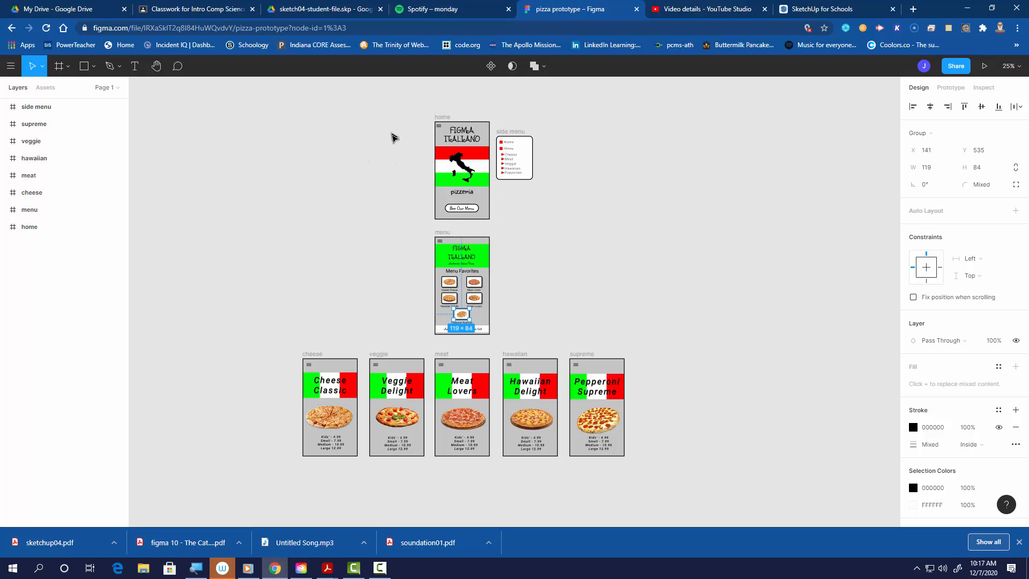
{"action": "left_click_drag", "start_coordinate": [398, 123], "coordinate": [489, 185]}
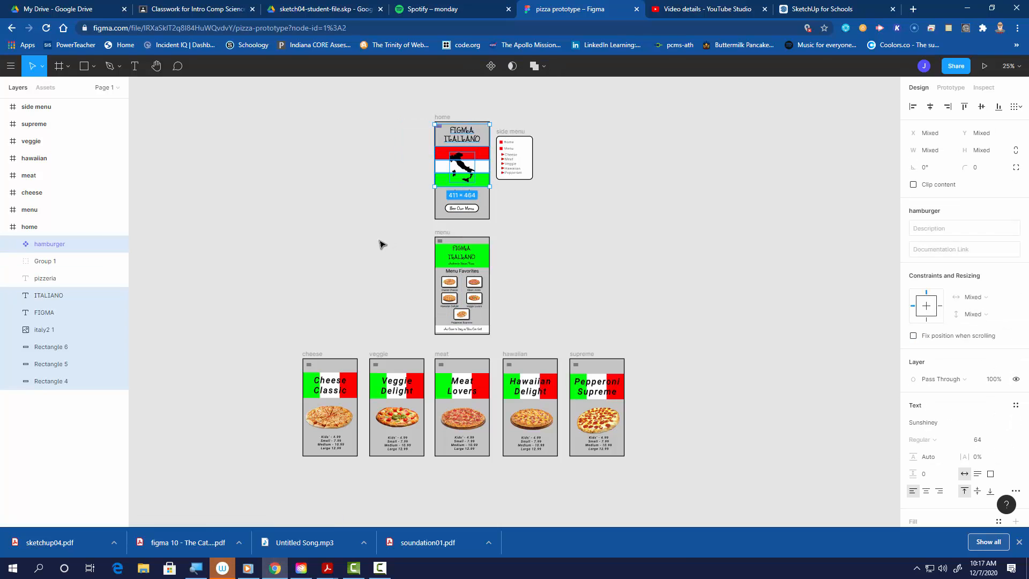
{"action": "left_click_drag", "start_coordinate": [378, 239], "coordinate": [542, 323]}
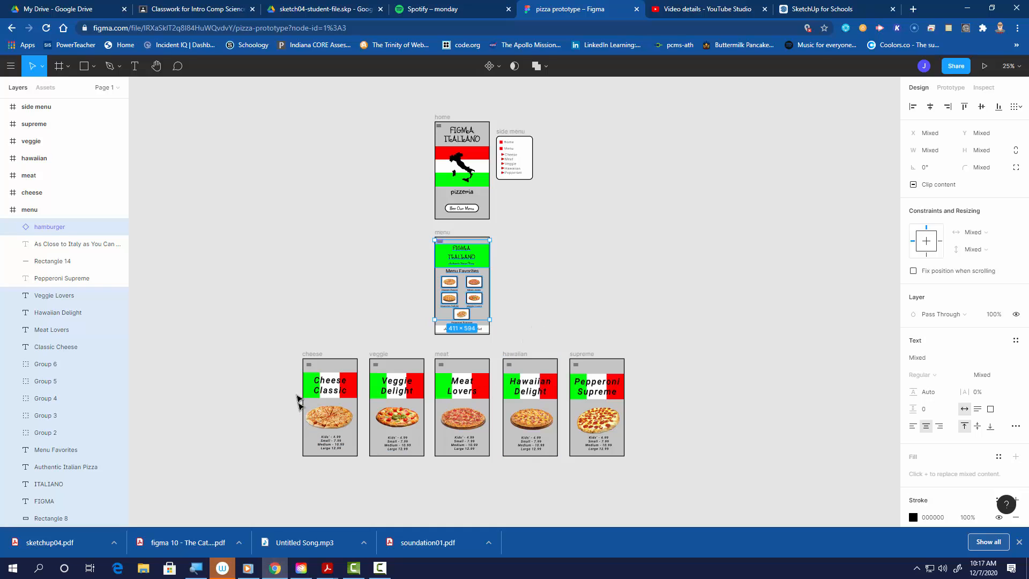
{"action": "left_click_drag", "start_coordinate": [259, 371], "coordinate": [706, 444]}
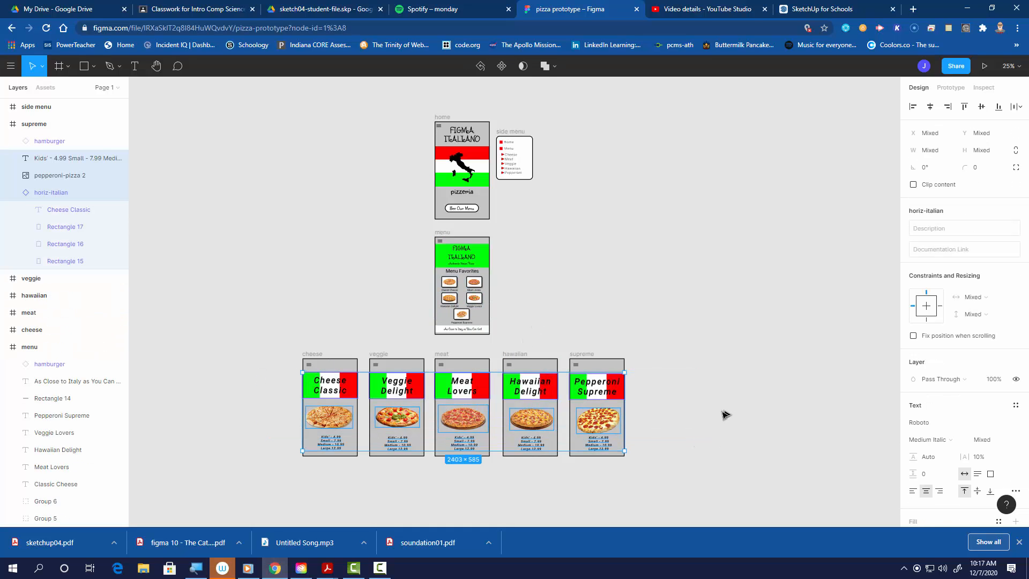
{"action": "left_click", "coordinate": [718, 418]}
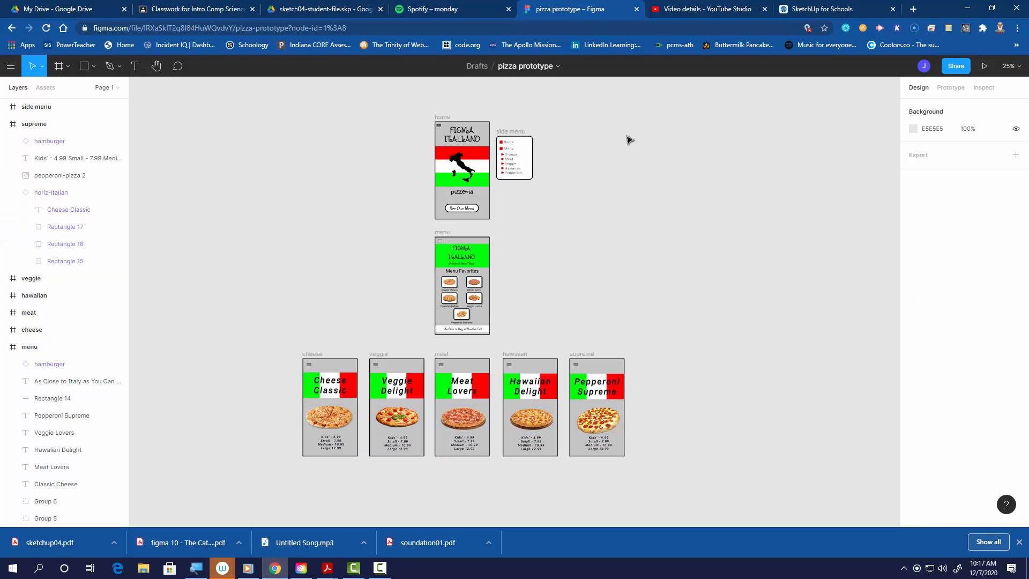
- Zoom to 100% on the home frame and select its red, white and green stripes and Italy image in turn
{"action": "key", "text": "shift+0"}
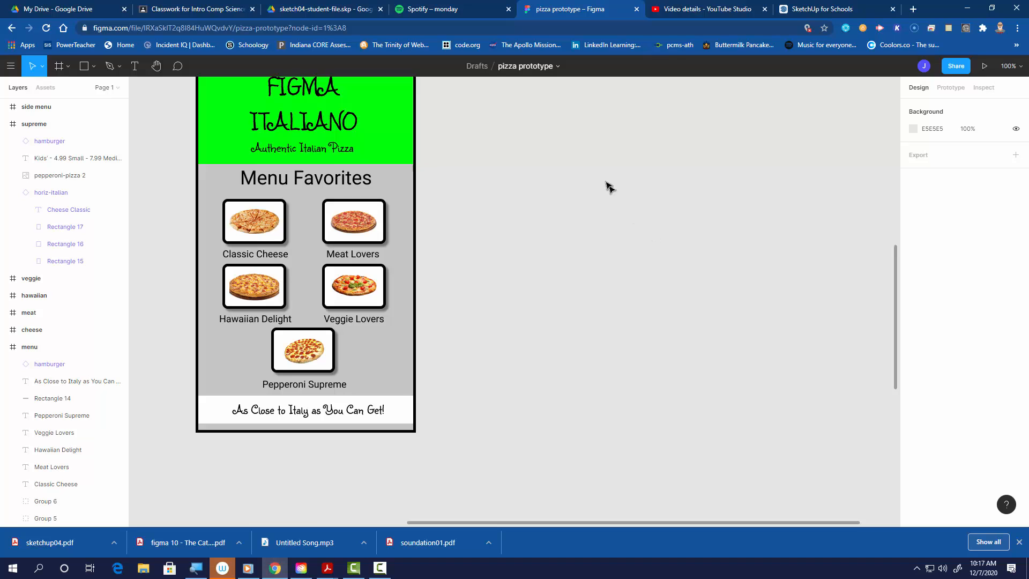
{"action": "scroll", "coordinate": [645, 314], "scroll_direction": "up", "scroll_amount": 10}
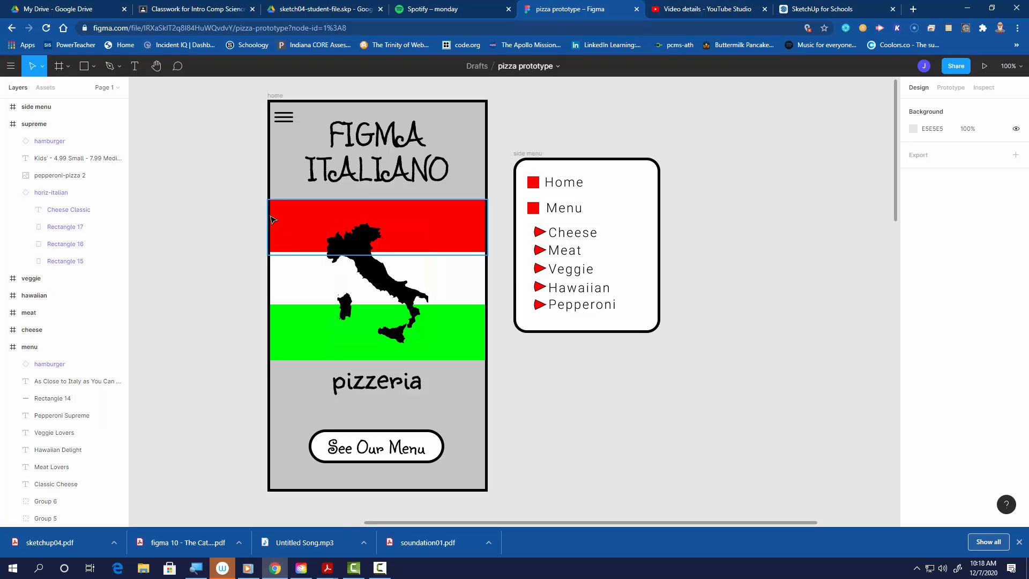
{"action": "left_click", "coordinate": [289, 222]}
{"action": "left_click", "coordinate": [292, 281]}
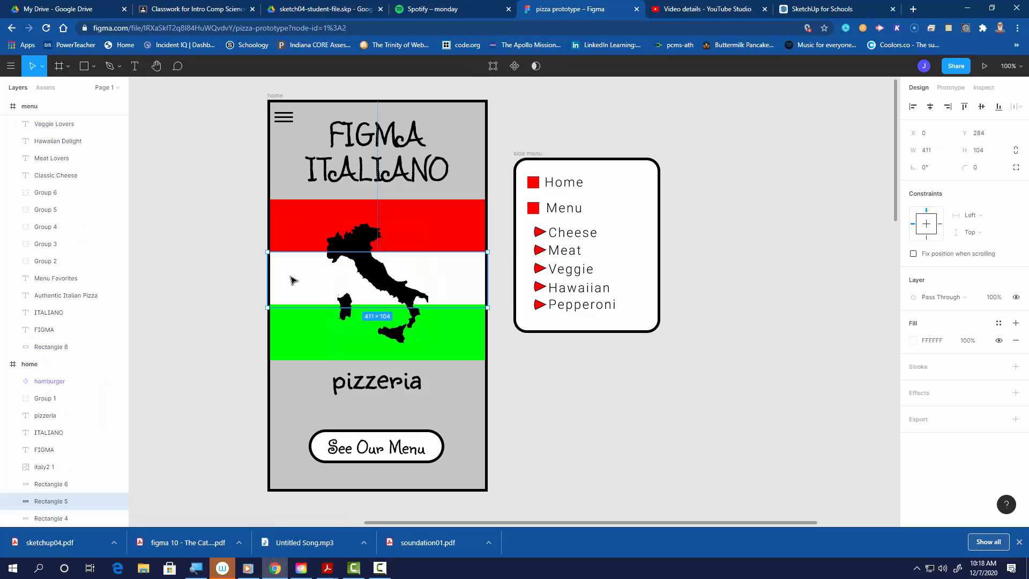
{"action": "left_click", "coordinate": [300, 329]}
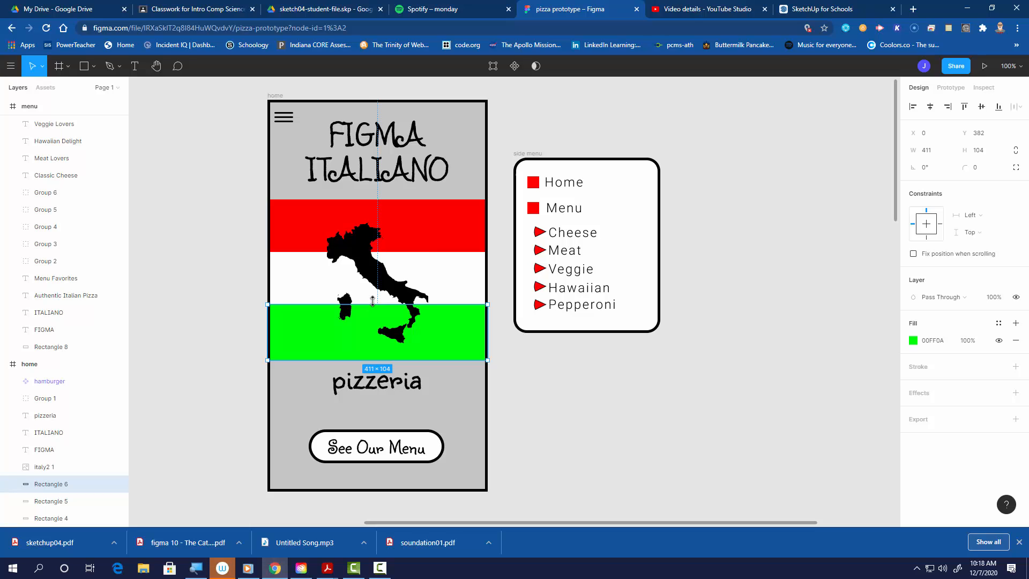
{"action": "left_click", "coordinate": [388, 332]}
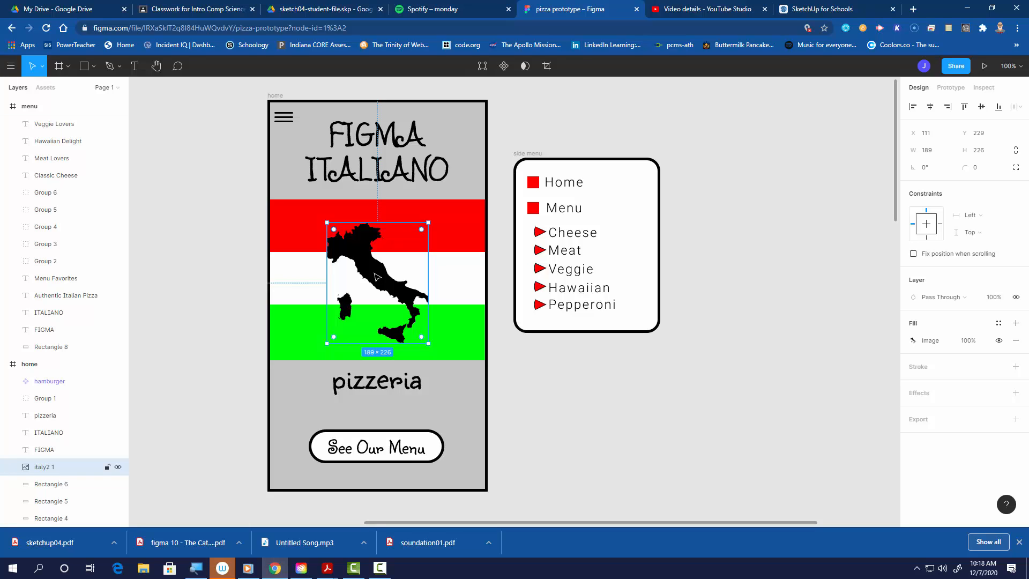
- Select the pizzeria text, the side menu frame and the hamburger icon on the home frame in turn
{"action": "left_click", "coordinate": [369, 381]}
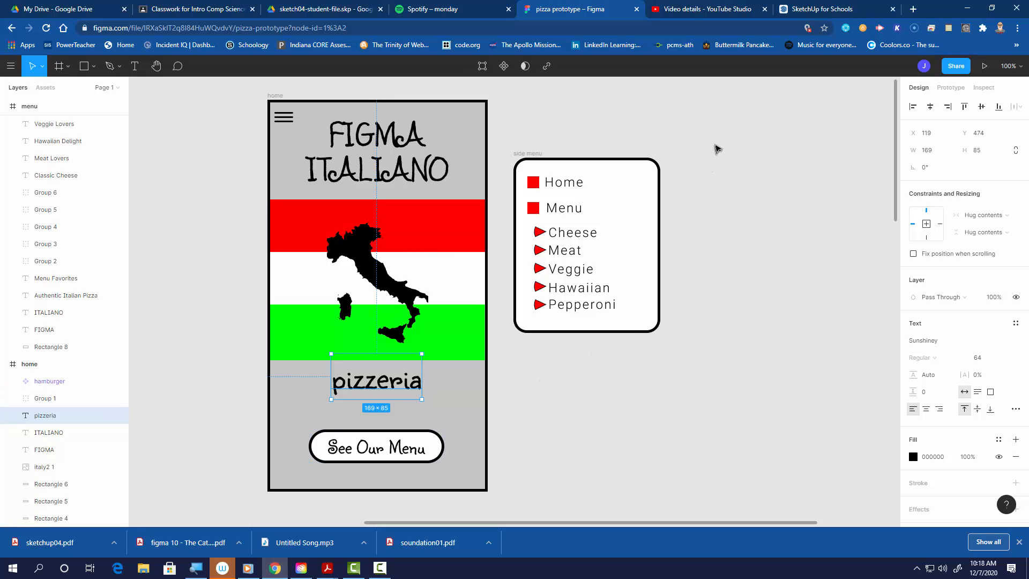
{"action": "left_click_drag", "start_coordinate": [715, 143], "coordinate": [513, 356]}
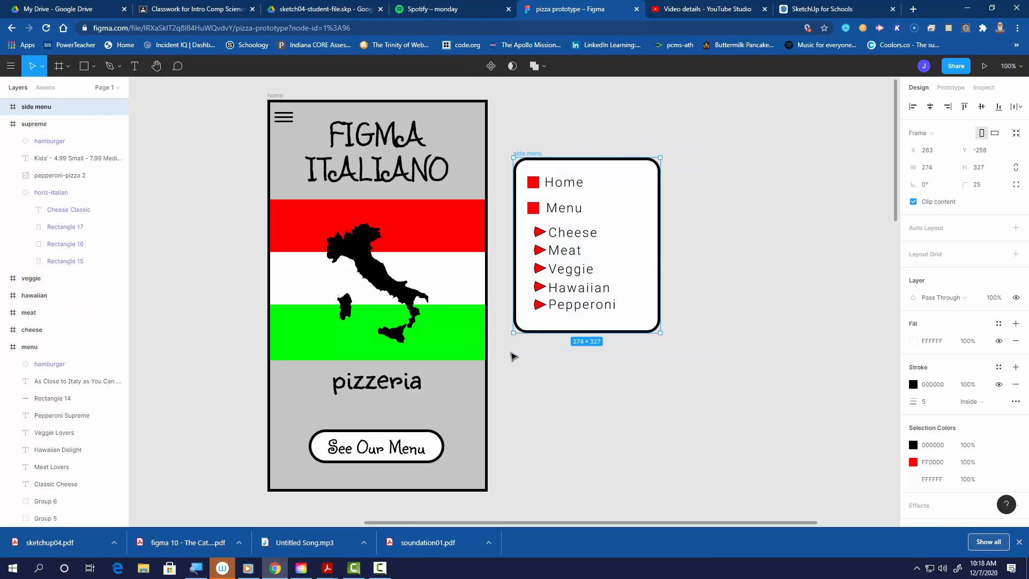
{"action": "left_click_drag", "start_coordinate": [229, 91], "coordinate": [316, 147]}
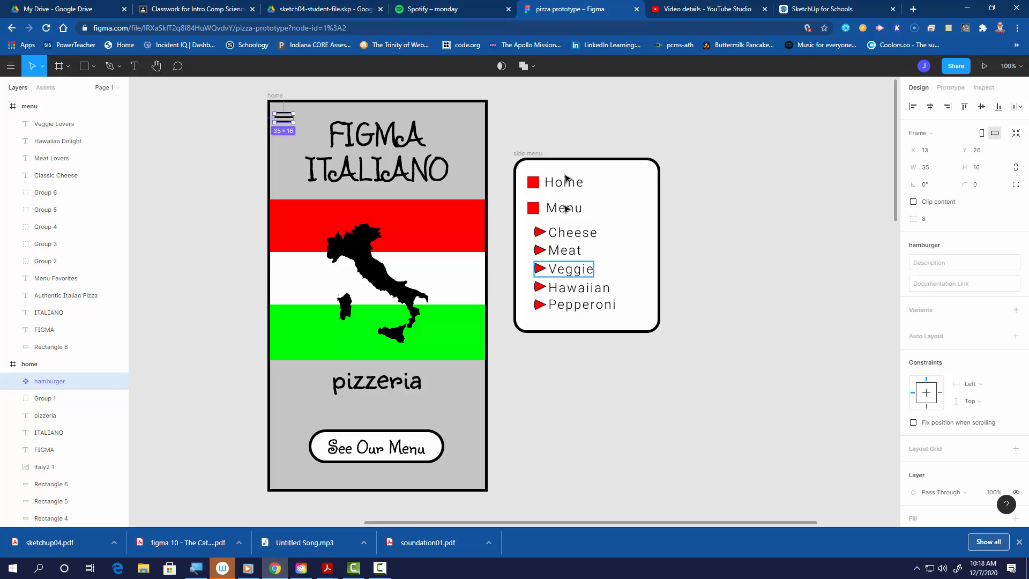
- Scroll down to review the menu frame and the row of pizza product frames
{"action": "scroll", "coordinate": [655, 383], "scroll_direction": "down", "scroll_amount": 6}
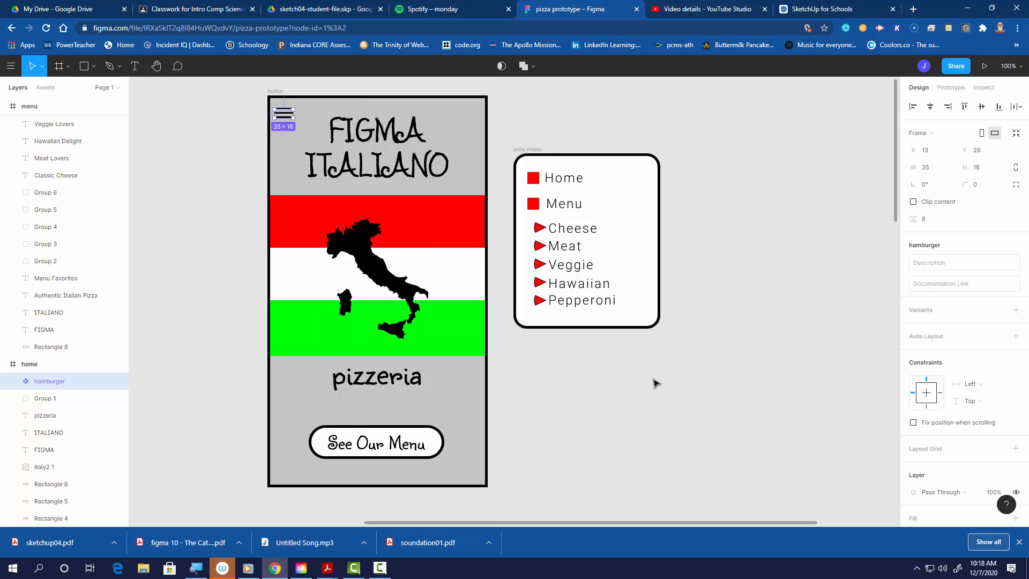
{"action": "scroll", "coordinate": [652, 380], "scroll_direction": "down", "scroll_amount": 3}
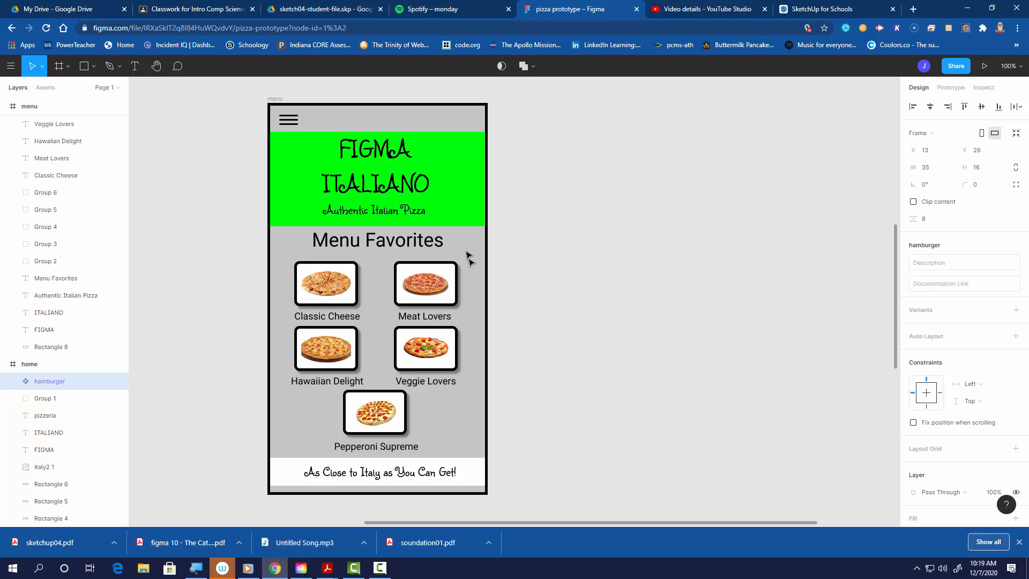
{"action": "scroll", "coordinate": [593, 325], "scroll_direction": "down", "scroll_amount": 1}
{"action": "scroll", "coordinate": [593, 327], "scroll_direction": "down", "scroll_amount": 1}
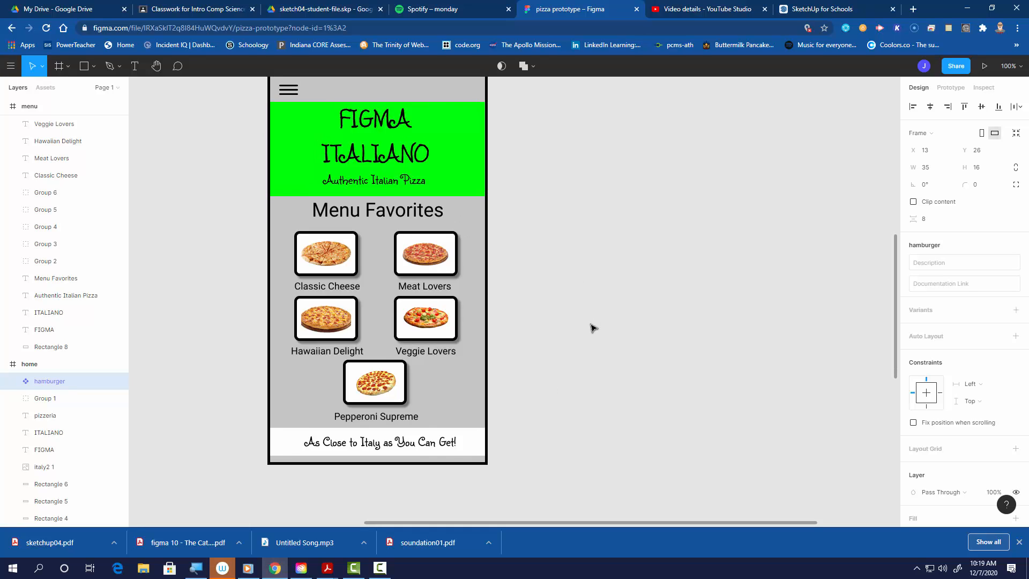
{"action": "scroll", "coordinate": [592, 327], "scroll_direction": "down", "scroll_amount": 5}
{"action": "scroll", "coordinate": [592, 328], "scroll_direction": "down", "scroll_amount": 6}
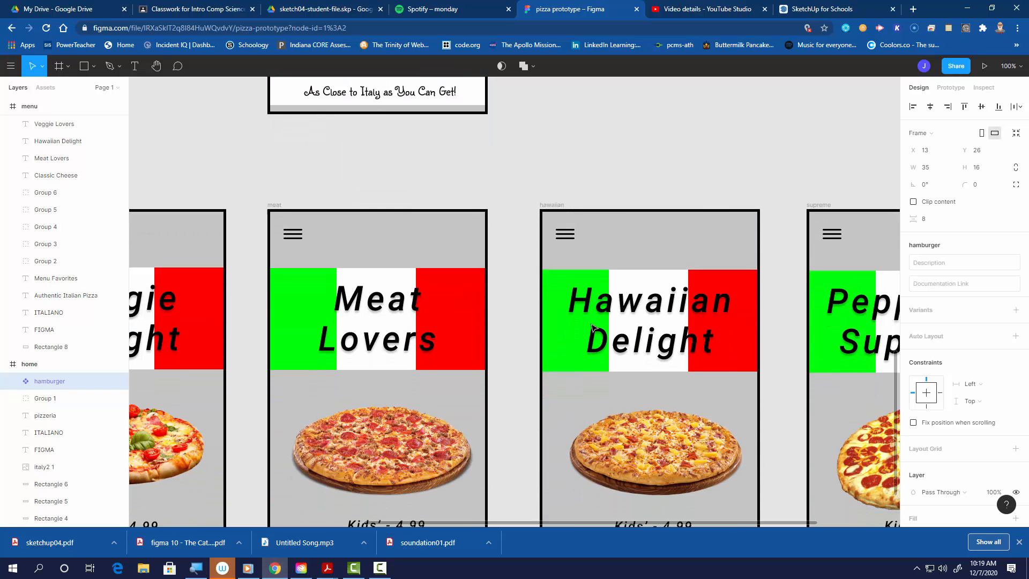
{"action": "scroll", "coordinate": [592, 325], "scroll_direction": "up", "scroll_amount": 2}
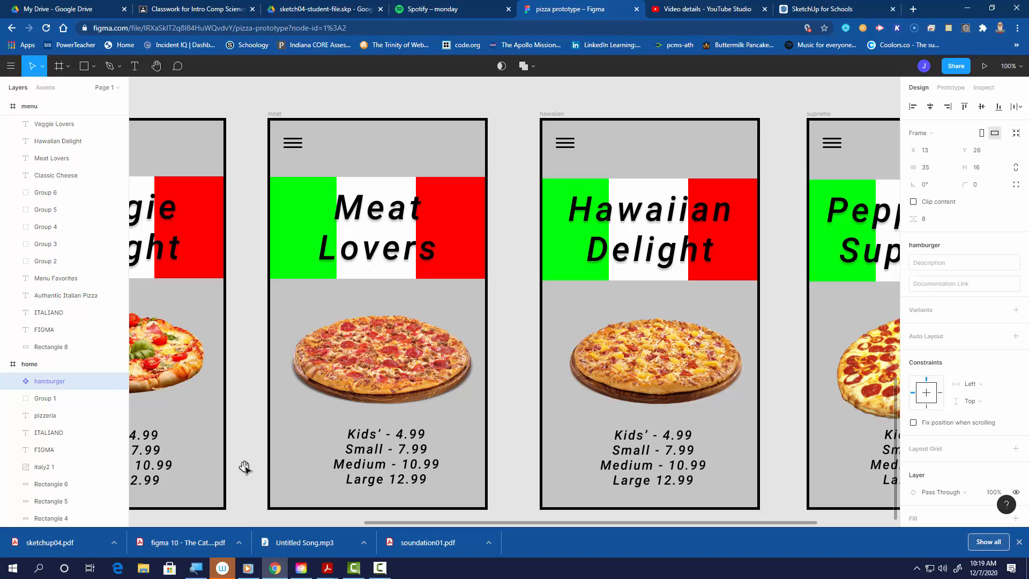
- Pan across the pizza product frames to examine their titles, images and size prices
{"action": "left_click_drag", "start_coordinate": [245, 466], "coordinate": [689, 455]}
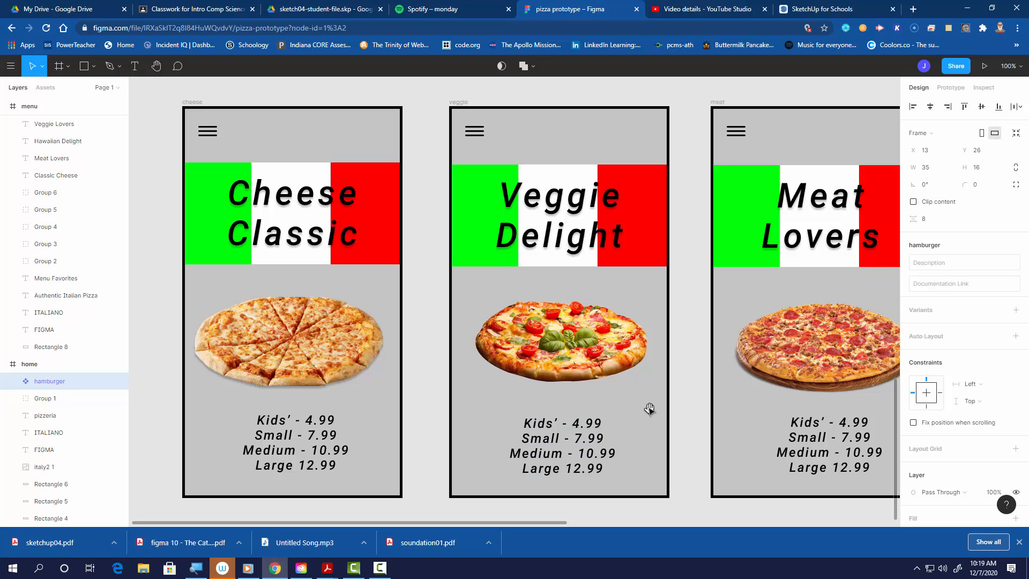
{"action": "left_click_drag", "start_coordinate": [641, 408], "coordinate": [178, 416]}
{"action": "left_click_drag", "start_coordinate": [528, 415], "coordinate": [819, 409]}
{"action": "left_click_drag", "start_coordinate": [416, 402], "coordinate": [500, 407]}
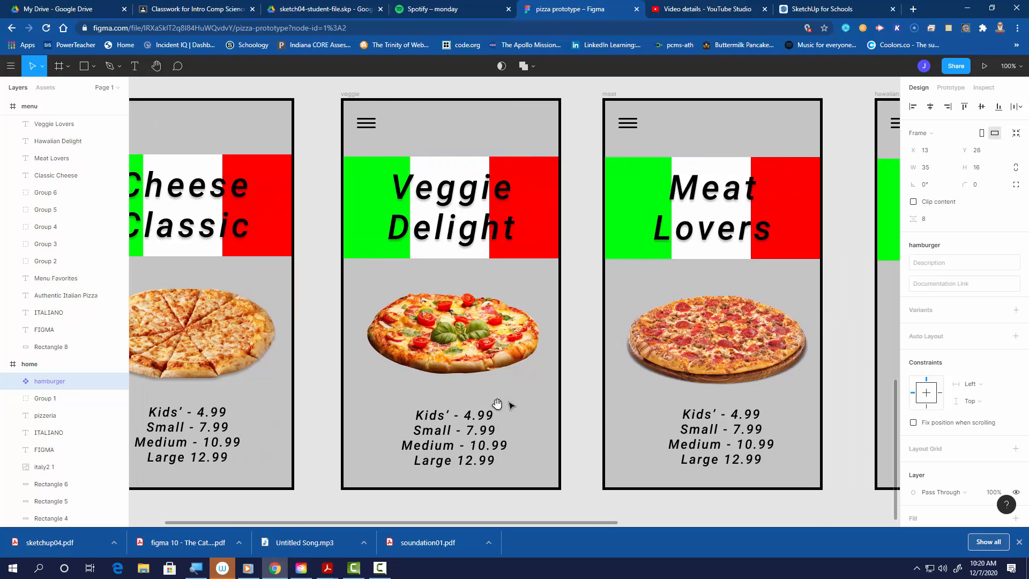
{"action": "left_click_drag", "start_coordinate": [625, 405], "coordinate": [483, 404]}
{"action": "left_click_drag", "start_coordinate": [651, 403], "coordinate": [520, 411]}
{"action": "mouse_move", "coordinate": [731, 409]}
{"action": "left_mouse_down"}
{"action": "mouse_move", "coordinate": [577, 407]}
{"action": "mouse_move", "coordinate": [696, 397]}
{"action": "left_mouse_up"}
{"action": "mouse_move", "coordinate": [575, 410]}
{"action": "left_mouse_down"}
{"action": "mouse_move", "coordinate": [639, 391]}
{"action": "mouse_move", "coordinate": [709, 396]}
{"action": "left_mouse_up"}
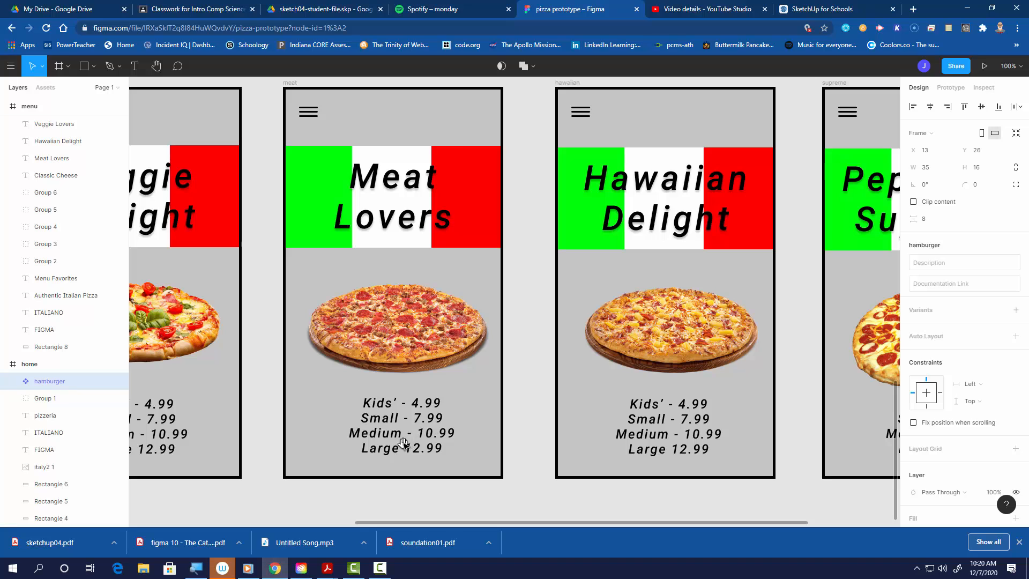
{"action": "left_click_drag", "start_coordinate": [403, 441], "coordinate": [630, 438]}
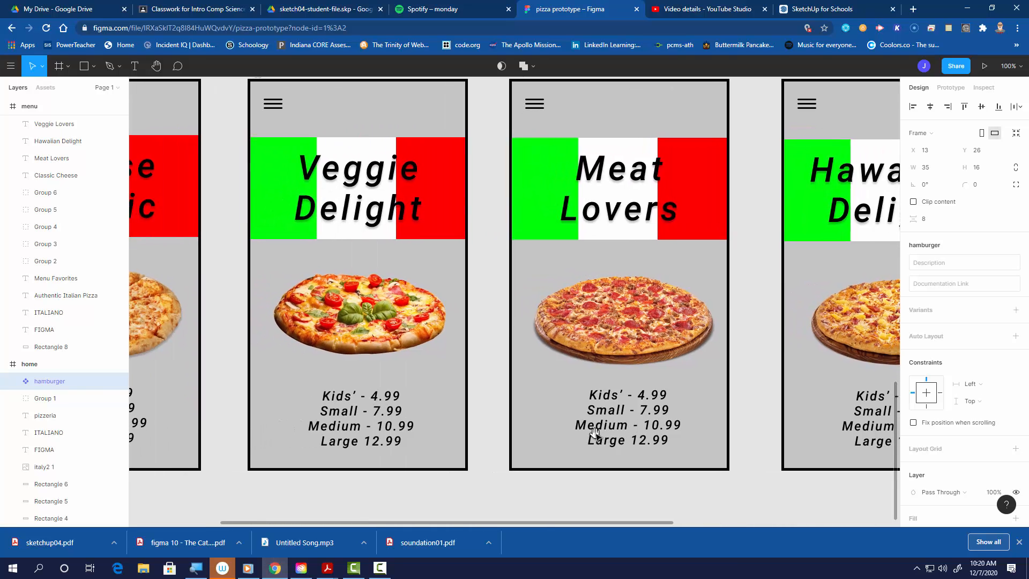
{"action": "mouse_move", "coordinate": [369, 441]}
{"action": "left_mouse_down"}
{"action": "mouse_move", "coordinate": [573, 441]}
{"action": "mouse_move", "coordinate": [600, 430]}
{"action": "mouse_move", "coordinate": [451, 433]}
{"action": "left_mouse_up"}
{"action": "left_click_drag", "start_coordinate": [666, 426], "coordinate": [419, 432]}
{"action": "left_click_drag", "start_coordinate": [739, 427], "coordinate": [657, 411]}
{"action": "left_click_drag", "start_coordinate": [532, 413], "coordinate": [623, 420]}
{"action": "left_click_drag", "start_coordinate": [733, 410], "coordinate": [590, 429]}
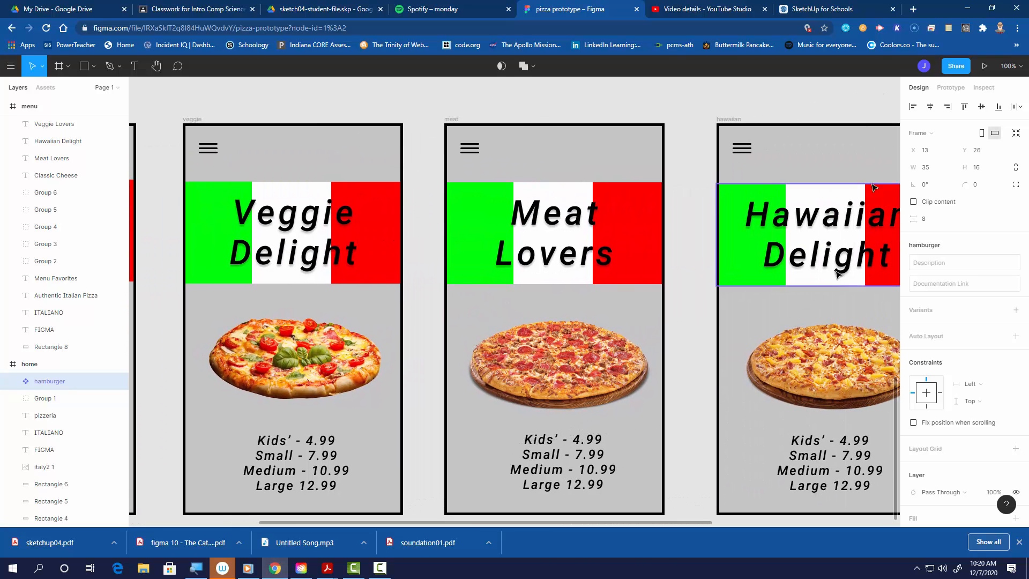
- Switch to prototype mode and zoom out to view all frames with their prototype connections
{"action": "left_click", "coordinate": [957, 89]}
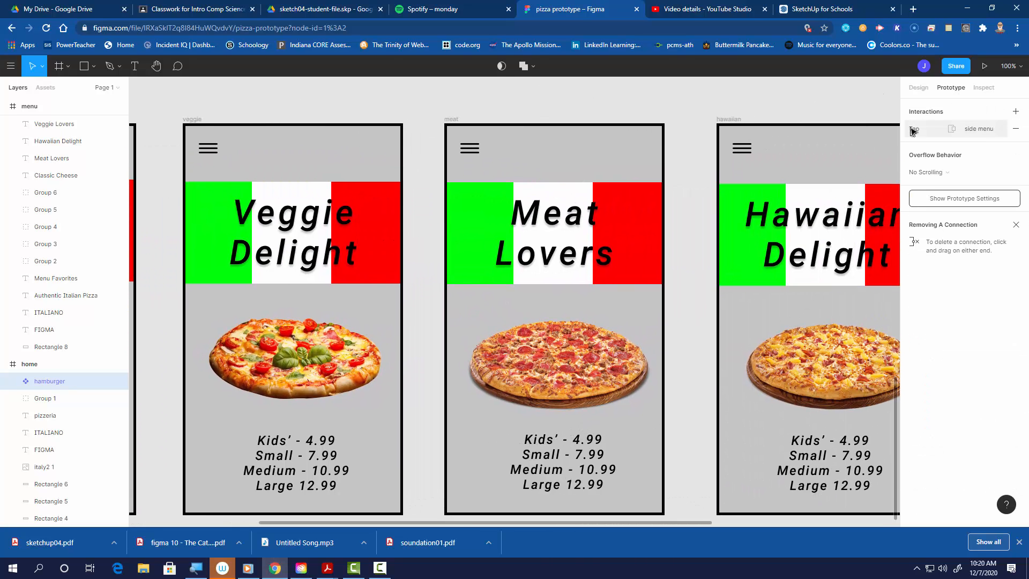
{"action": "key", "text": "minus"}
{"action": "key", "text": "minus"}
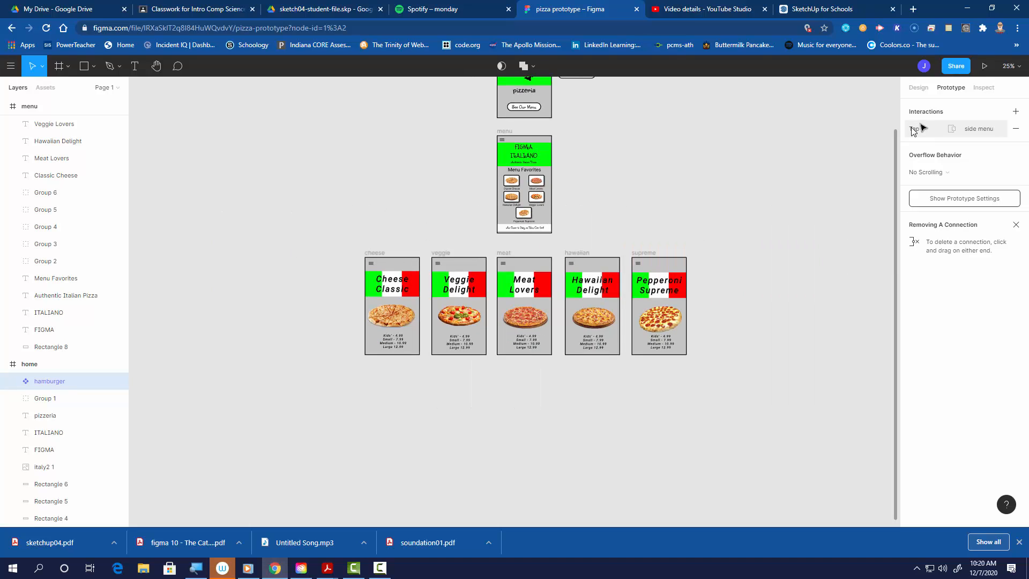
{"action": "left_click", "coordinate": [737, 161]}
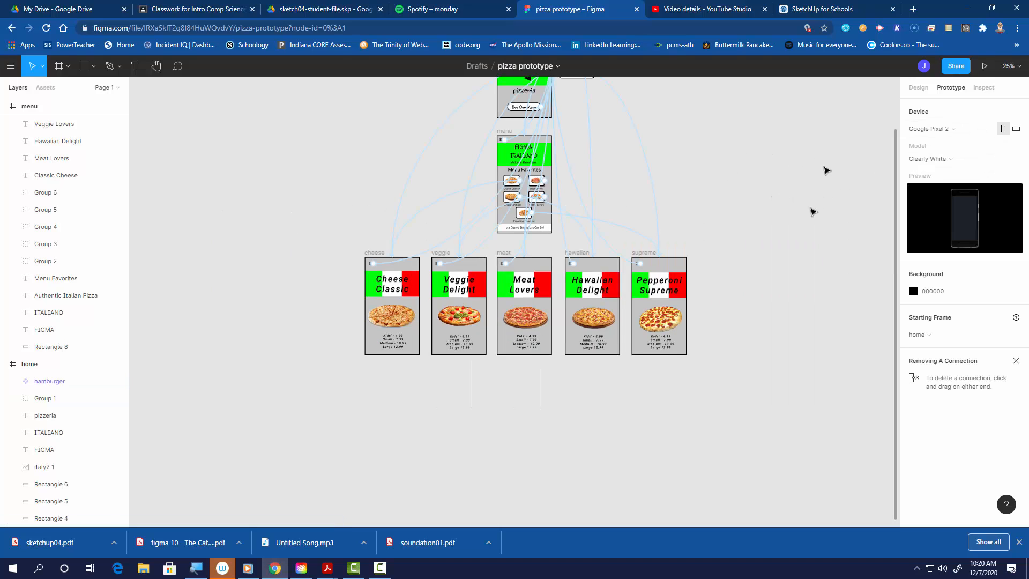
- Zoom to 200% on the home frame and follow its connections to the side menu
{"action": "scroll", "coordinate": [800, 235], "scroll_direction": "up", "scroll_amount": 5}
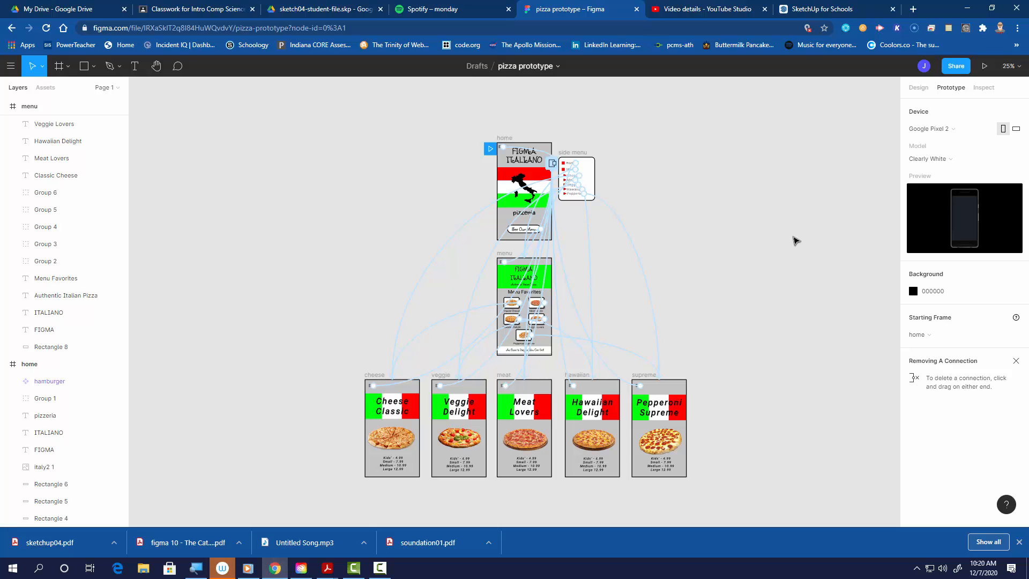
{"action": "key", "text": "plus"}
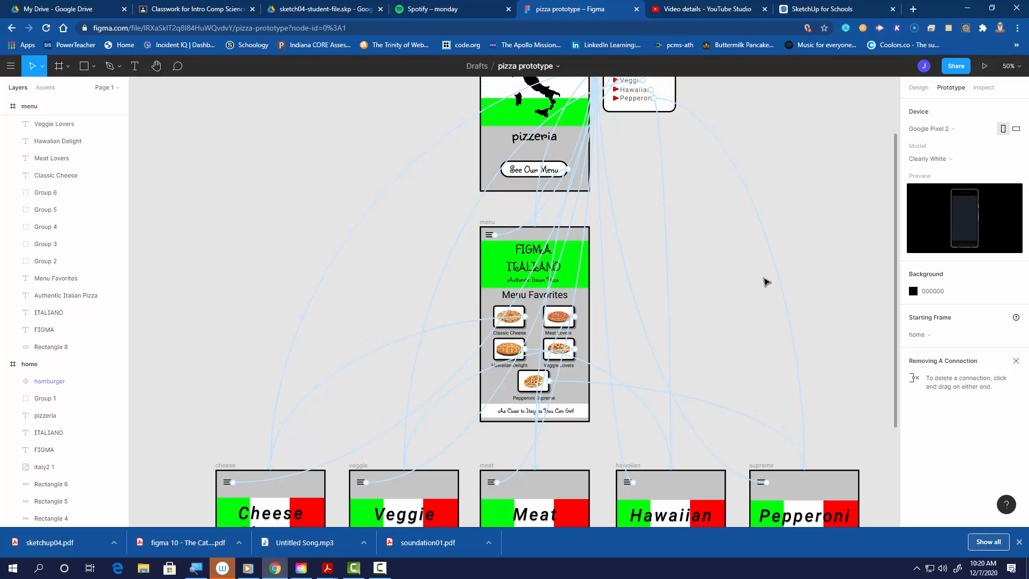
{"action": "scroll", "coordinate": [765, 282], "scroll_direction": "up", "scroll_amount": 6}
{"action": "scroll", "coordinate": [767, 276], "scroll_direction": "up", "scroll_amount": 2}
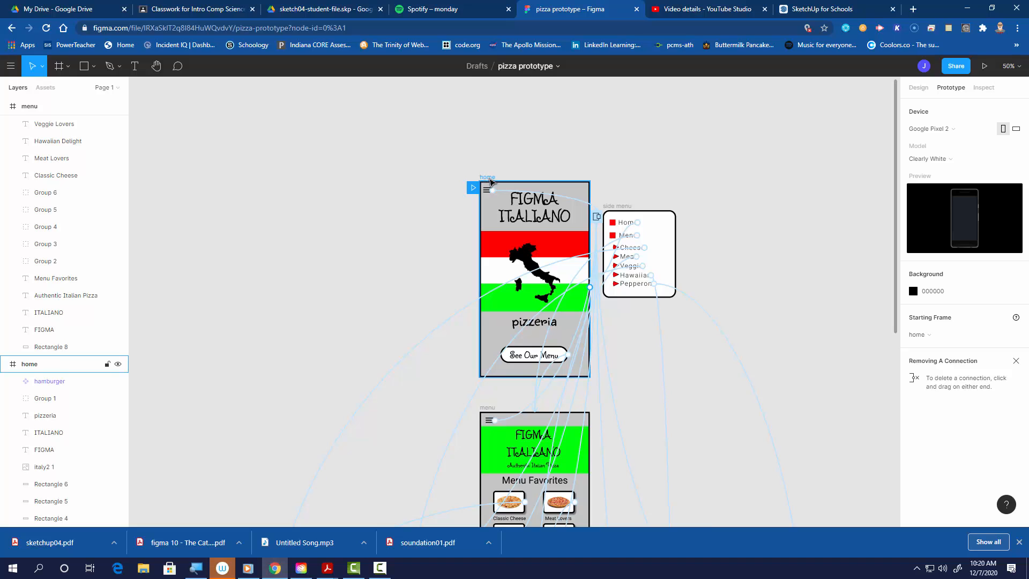
{"action": "key", "text": "ctrl+equal"}
{"action": "key", "text": "ctrl+equal"}
{"action": "left_click_drag", "start_coordinate": [255, 162], "coordinate": [220, 514]}
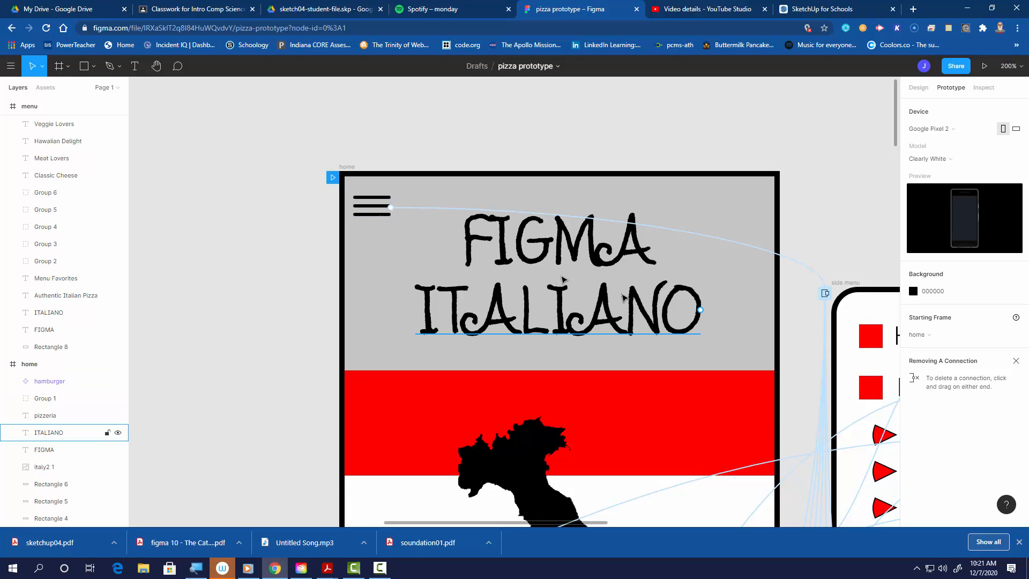
{"action": "left_click_drag", "start_coordinate": [792, 225], "coordinate": [488, 98]}
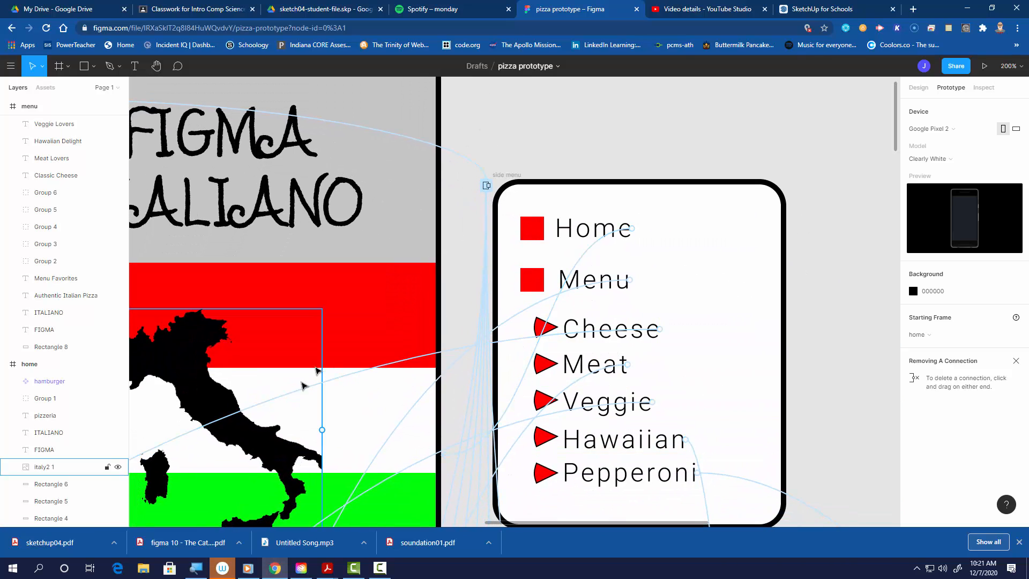
{"action": "left_click_drag", "start_coordinate": [300, 386], "coordinate": [685, 225]}
- Pan through the See Our Menu button, menu frame, side menu links and Pepperoni Supreme frame connections
{"action": "scroll", "coordinate": [545, 285], "scroll_direction": "down", "scroll_amount": 8}
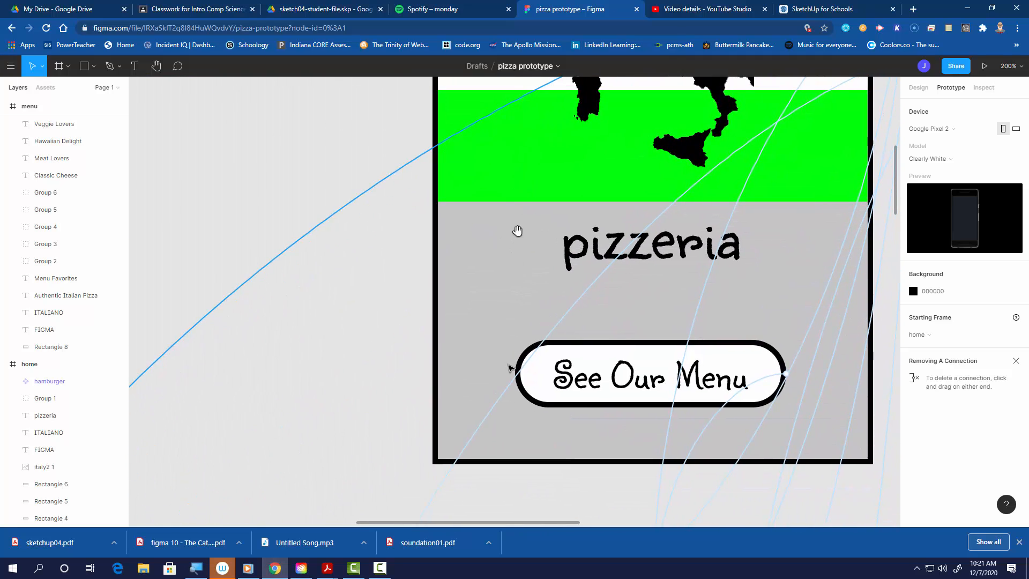
{"action": "scroll", "coordinate": [545, 339], "scroll_direction": "down", "scroll_amount": 1}
{"action": "scroll", "coordinate": [545, 338], "scroll_direction": "right", "scroll_amount": 2}
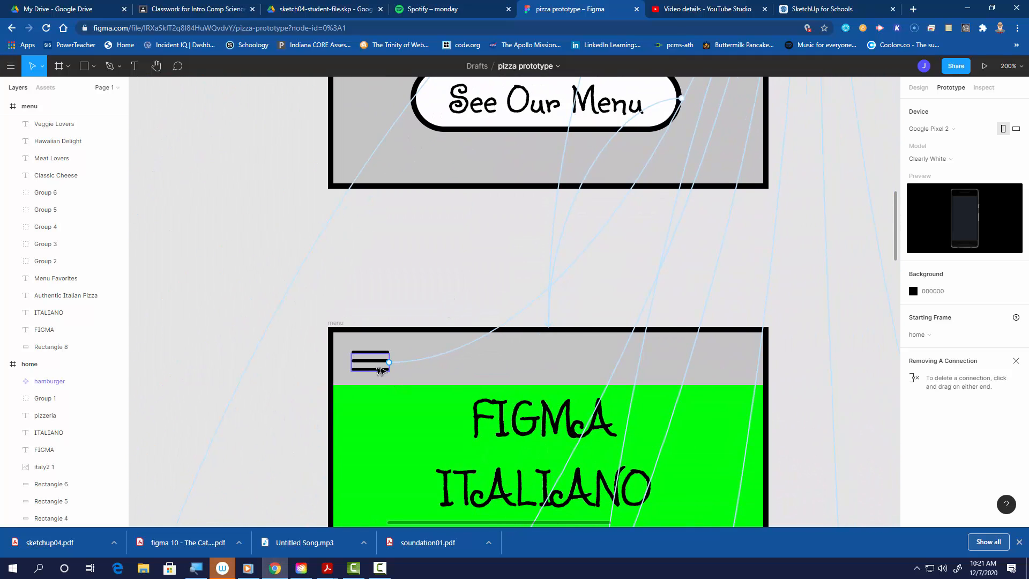
{"action": "scroll", "coordinate": [374, 379], "scroll_direction": "down", "scroll_amount": 1}
{"action": "left_click_drag", "start_coordinate": [300, 344], "coordinate": [332, 246]}
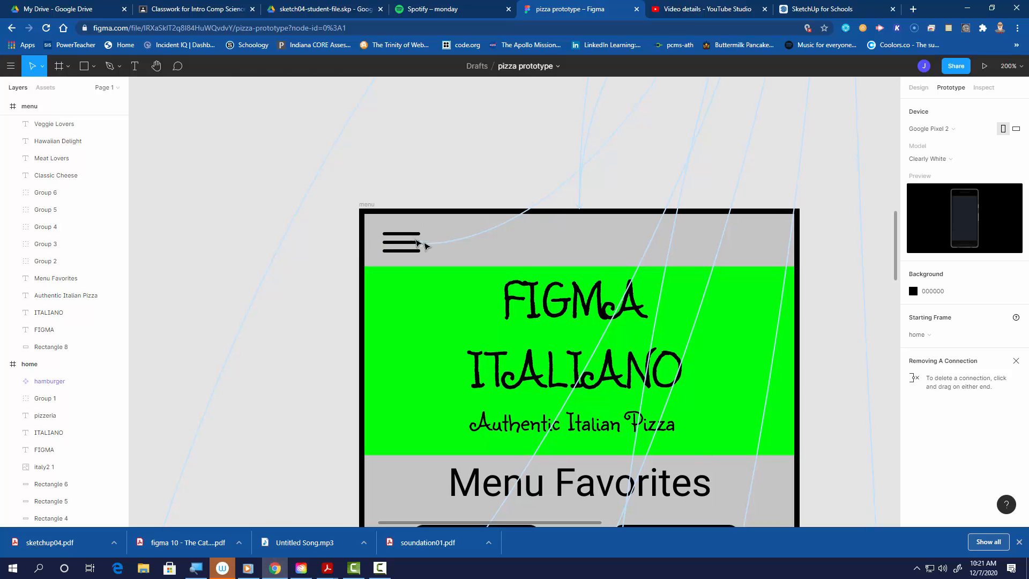
{"action": "left_click_drag", "start_coordinate": [722, 260], "coordinate": [460, 432]}
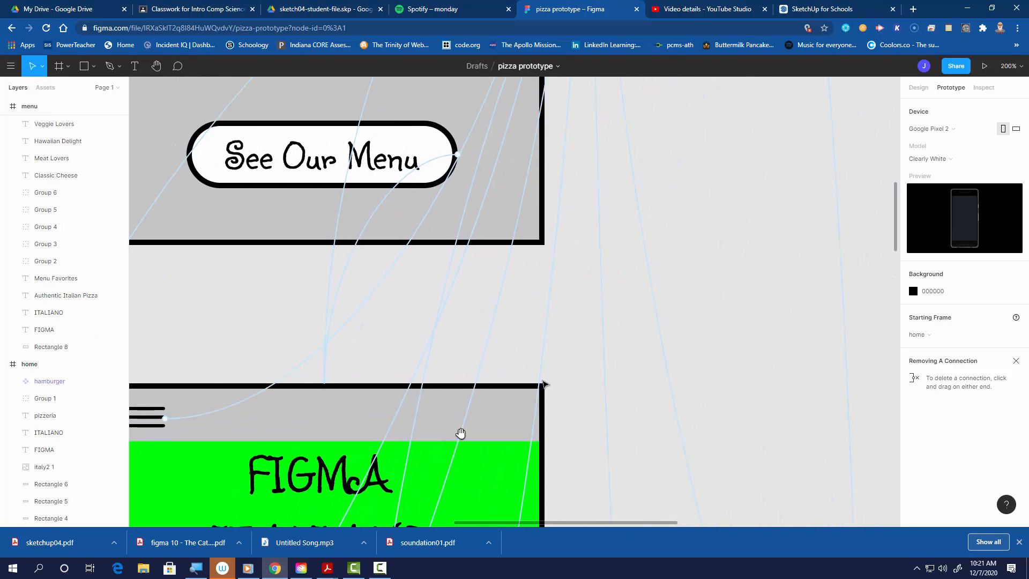
{"action": "left_click_drag", "start_coordinate": [753, 279], "coordinate": [587, 516]}
{"action": "left_click_drag", "start_coordinate": [674, 261], "coordinate": [682, 429]}
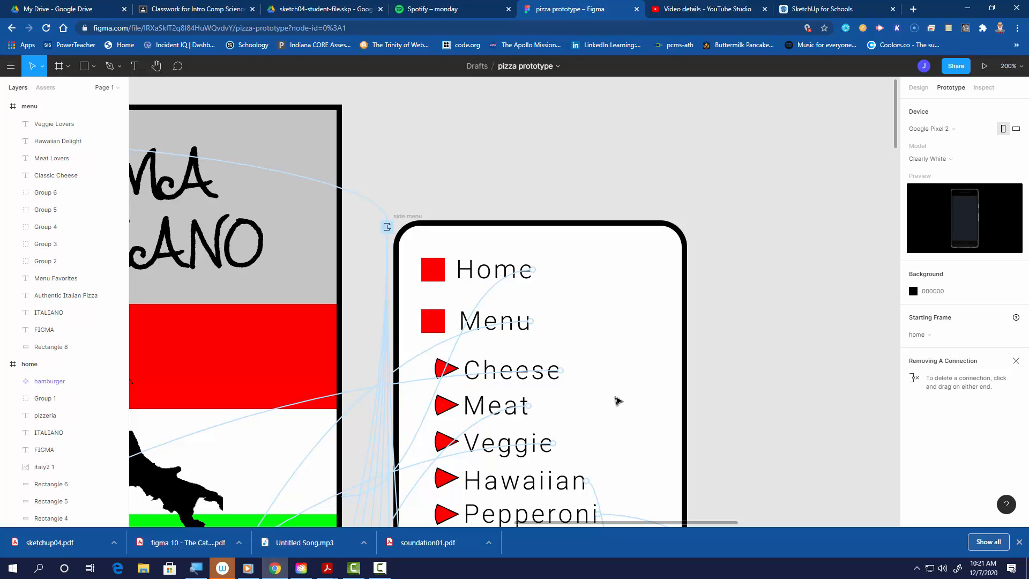
{"action": "scroll", "coordinate": [606, 421], "scroll_direction": "down", "scroll_amount": 1}
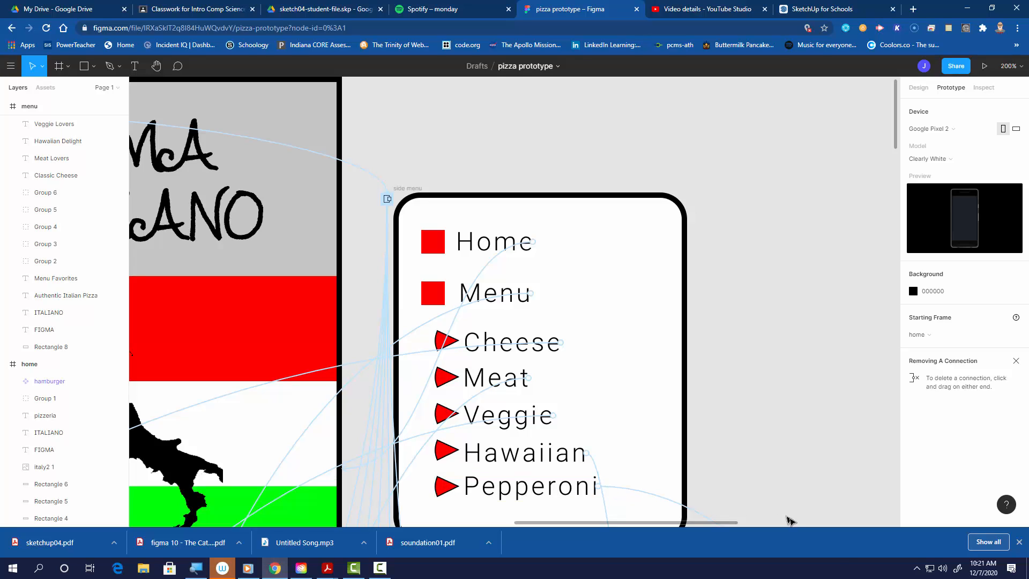
{"action": "left_click_drag", "start_coordinate": [822, 478], "coordinate": [536, 244]}
{"action": "left_click_drag", "start_coordinate": [611, 435], "coordinate": [579, 338]}
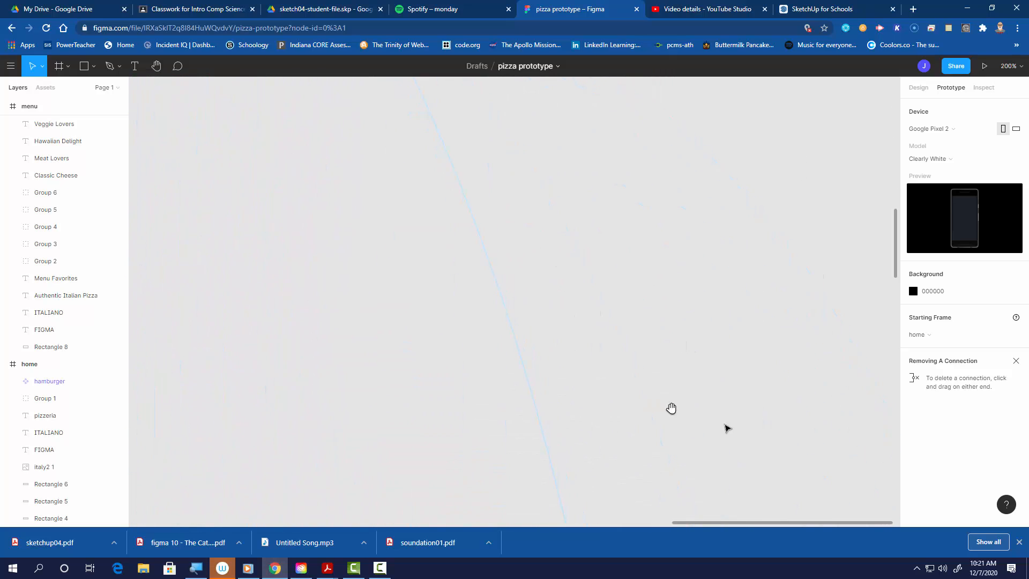
{"action": "left_click_drag", "start_coordinate": [671, 409], "coordinate": [532, 290]}
{"action": "scroll", "coordinate": [588, 259], "scroll_direction": "down", "scroll_amount": 5}
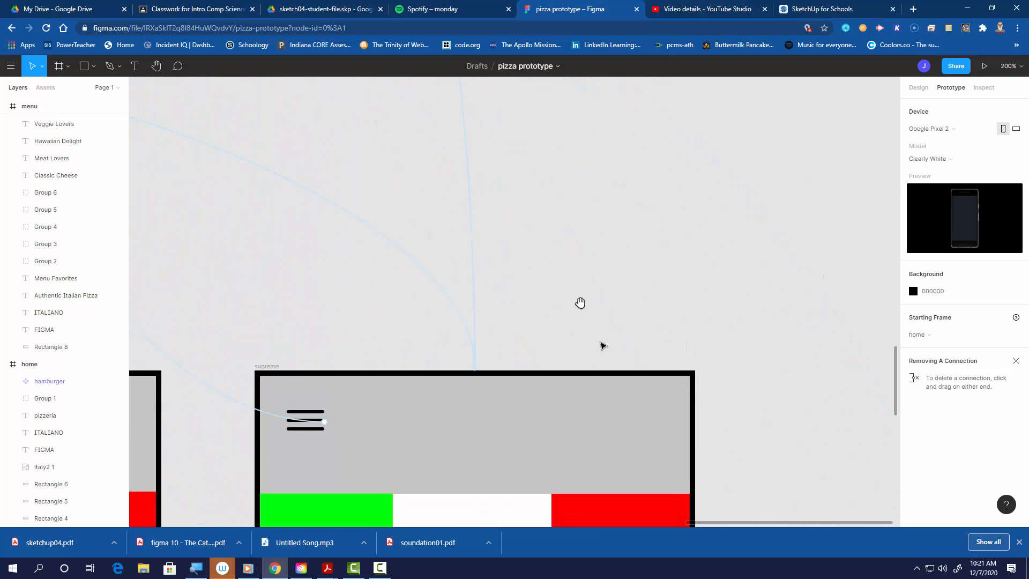
{"action": "left_click_drag", "start_coordinate": [745, 394], "coordinate": [744, 324]}
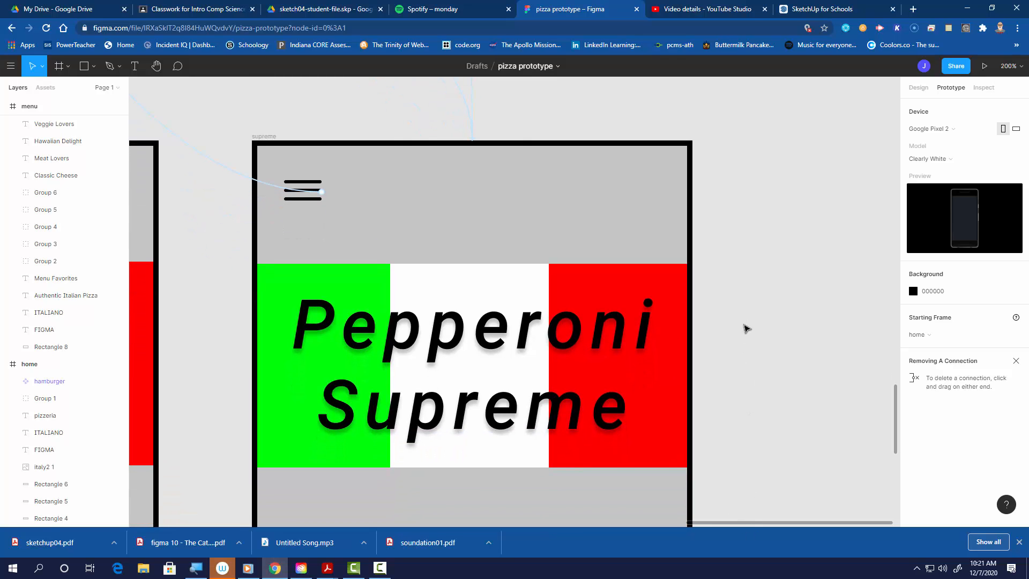
- Zoom out to the whole flow, then back to 100% to review the home and menu frame connections
{"action": "key", "text": "minus"}
{"action": "key", "text": "minus"}
{"action": "key", "text": "minus"}
{"action": "key", "text": "minus"}
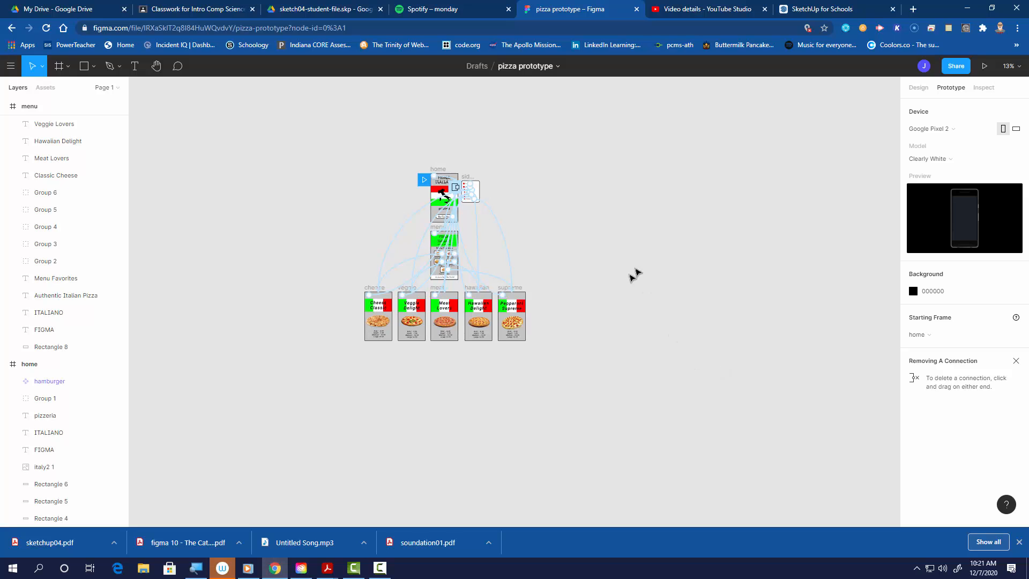
{"action": "left_click_drag", "start_coordinate": [645, 254], "coordinate": [609, 355]}
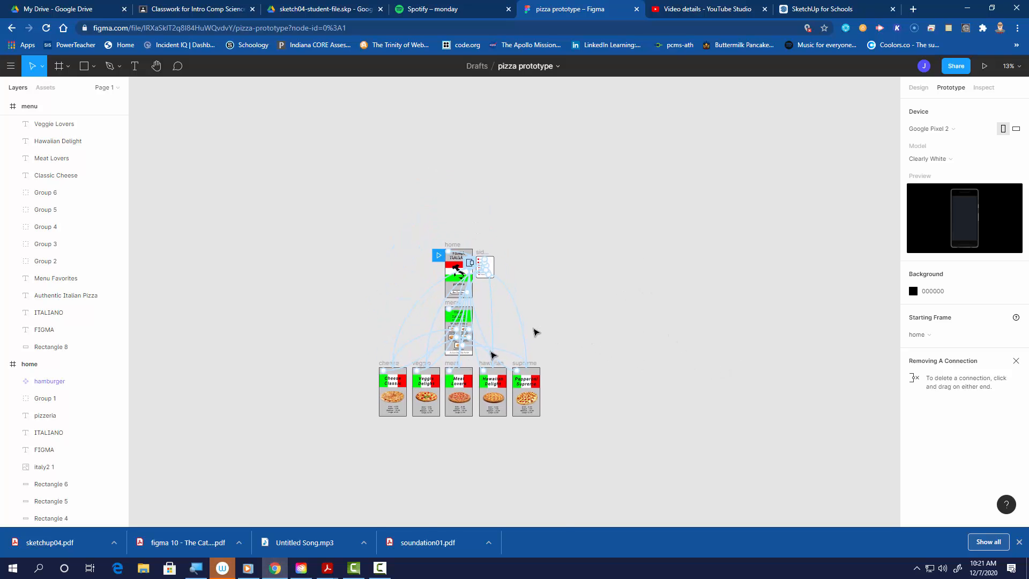
{"action": "key", "text": "plus"}
{"action": "key", "text": "plus"}
{"action": "key", "text": "plus"}
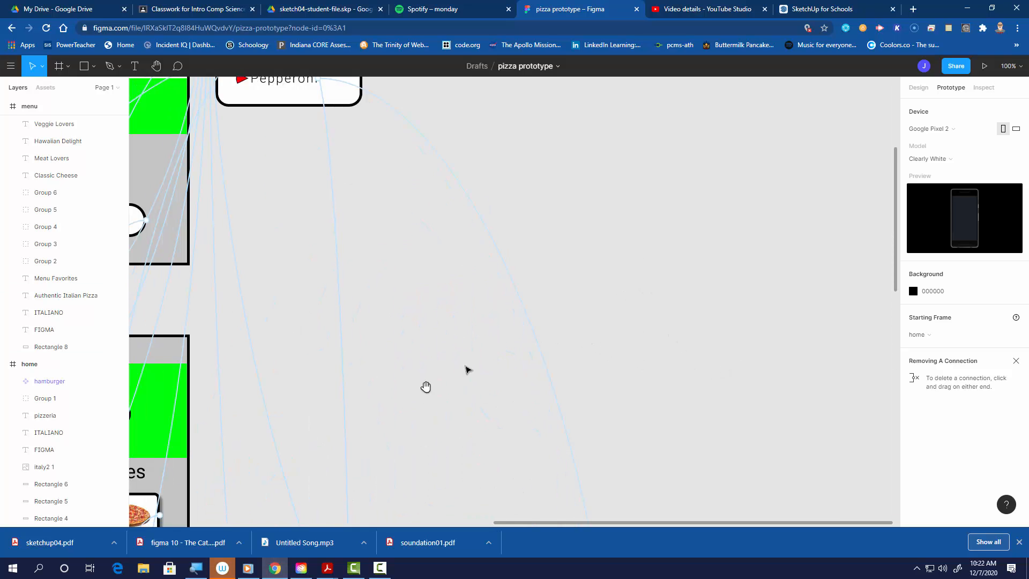
{"action": "left_click_drag", "start_coordinate": [426, 386], "coordinate": [707, 229]}
{"action": "scroll", "coordinate": [608, 286], "scroll_direction": "down", "scroll_amount": 2}
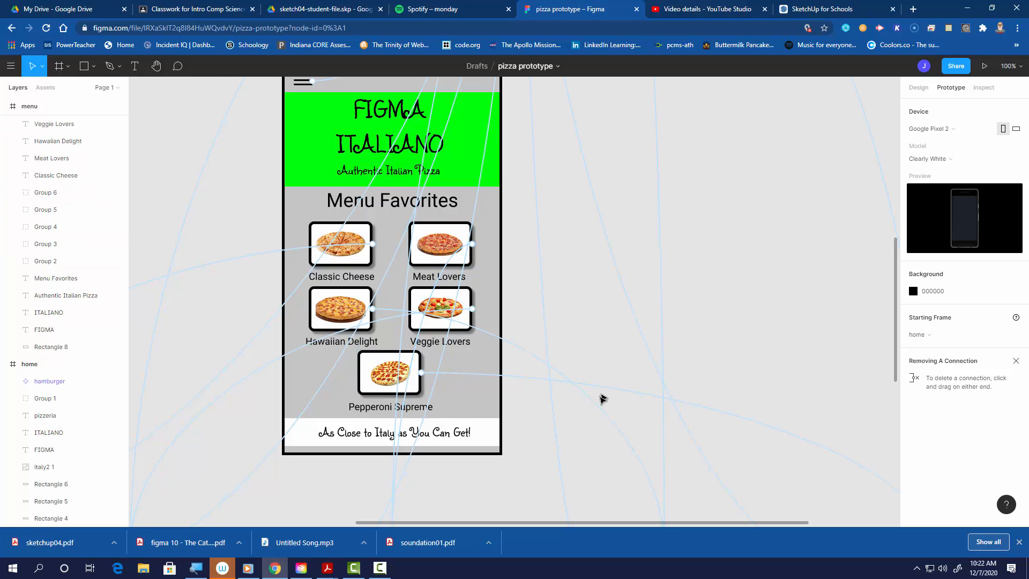
{"action": "mouse_move", "coordinate": [765, 243]}
{"action": "left_mouse_down"}
{"action": "mouse_move", "coordinate": [742, 326]}
{"action": "mouse_move", "coordinate": [739, 502]}
{"action": "mouse_move", "coordinate": [752, 532]}
{"action": "left_mouse_up"}
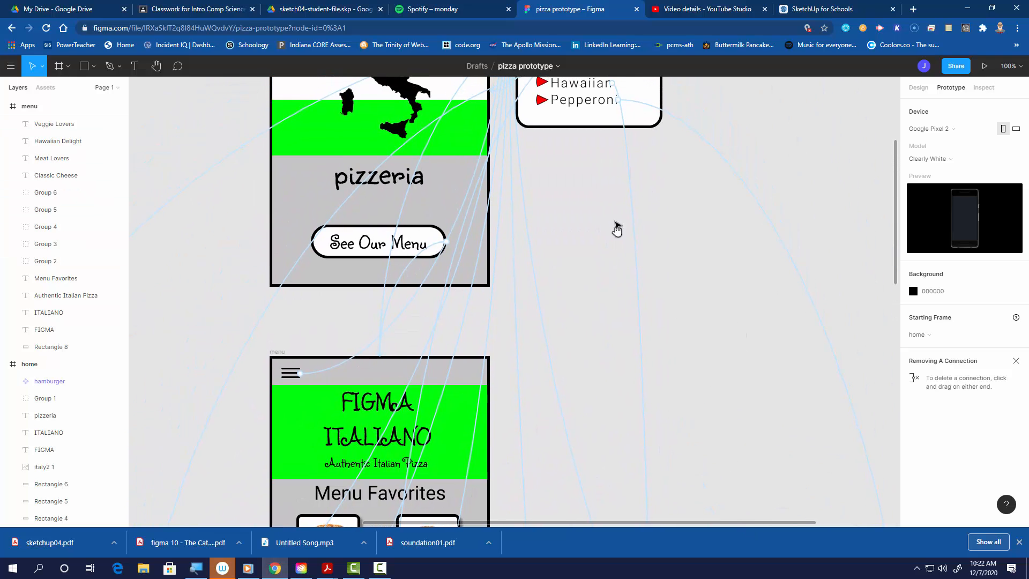
- Pan across the canvas to review the side menu's prototype connections
{"action": "left_click_drag", "start_coordinate": [616, 227], "coordinate": [615, 310]}
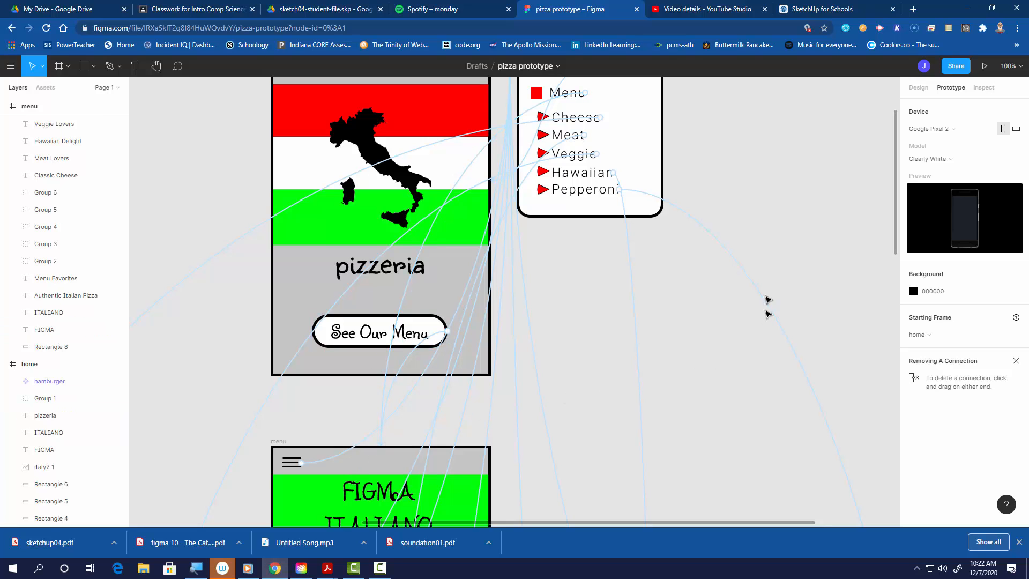
{"action": "scroll", "coordinate": [768, 299], "scroll_direction": "up", "scroll_amount": 5}
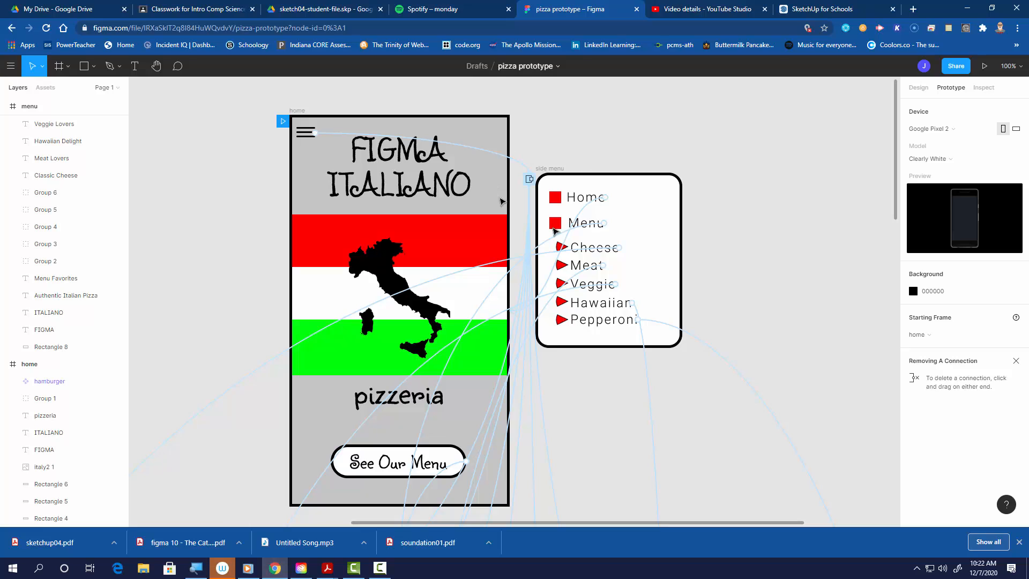
{"action": "left_click_drag", "start_coordinate": [530, 180], "coordinate": [530, 238]}
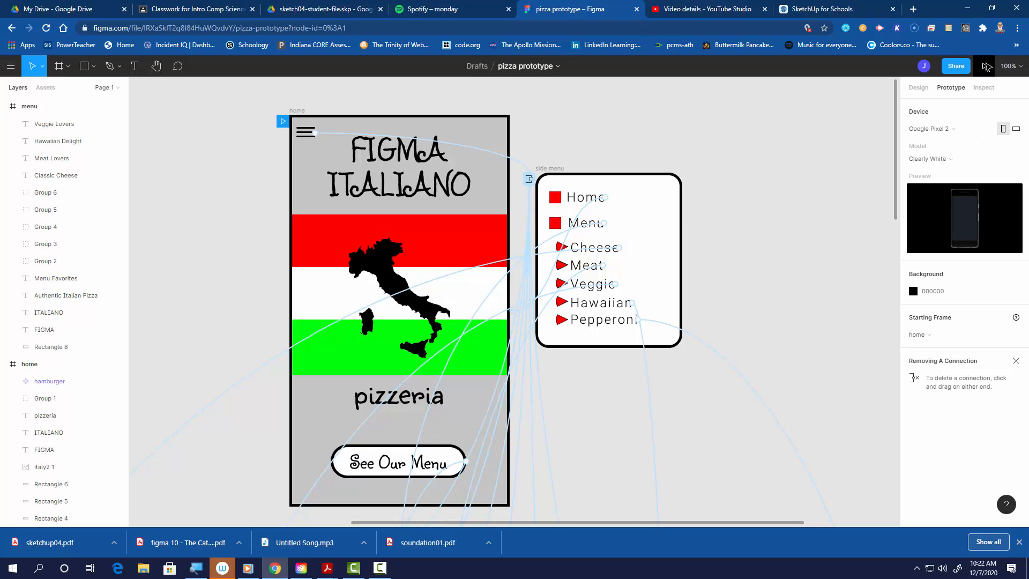
- Present the prototype and navigate from home to the menu, to Pepperoni Supreme, and back through the side menu's Home and Menu links
{"action": "left_click", "coordinate": [985, 66]}
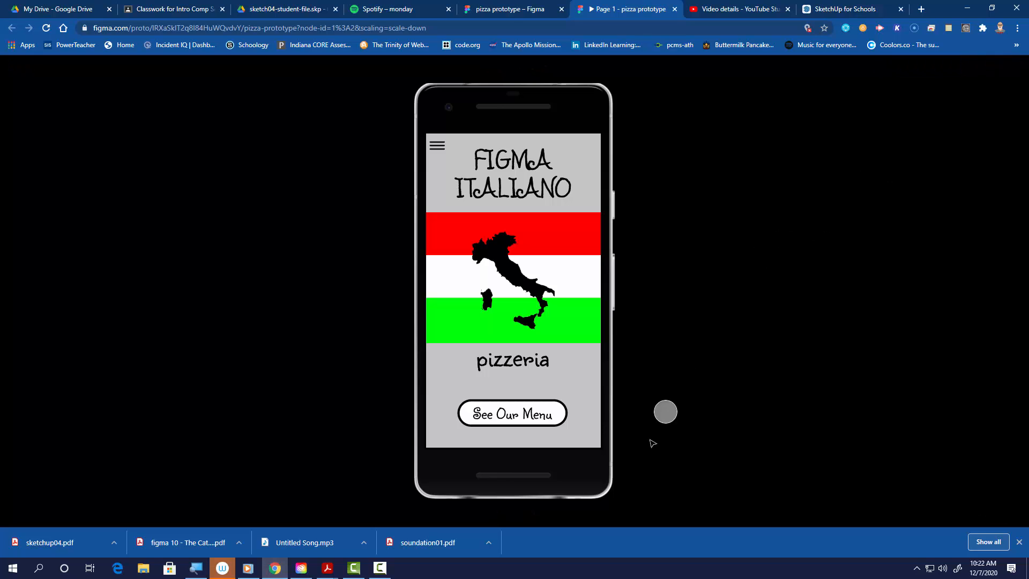
{"action": "left_click", "coordinate": [506, 418]}
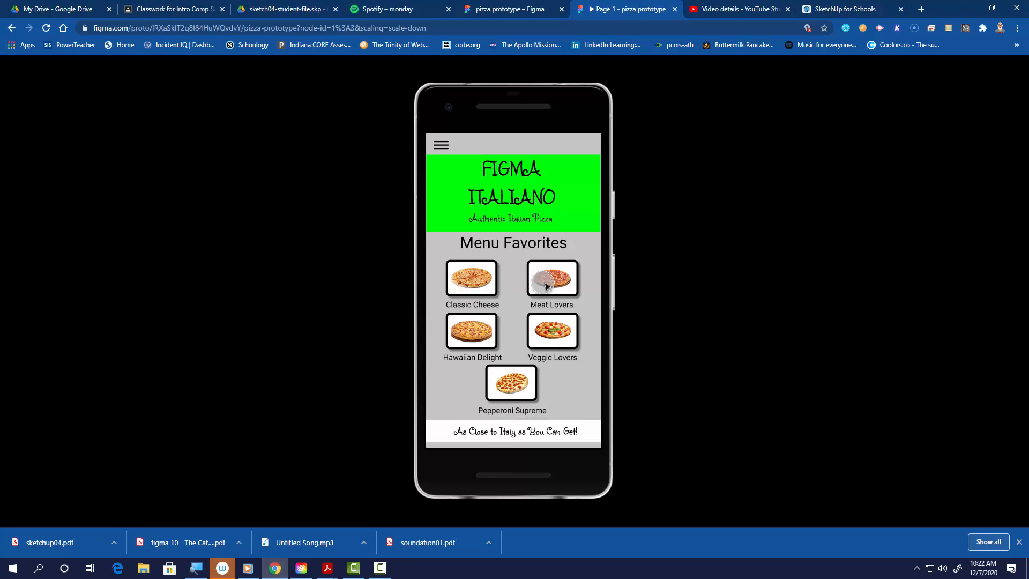
{"action": "left_click", "coordinate": [518, 392]}
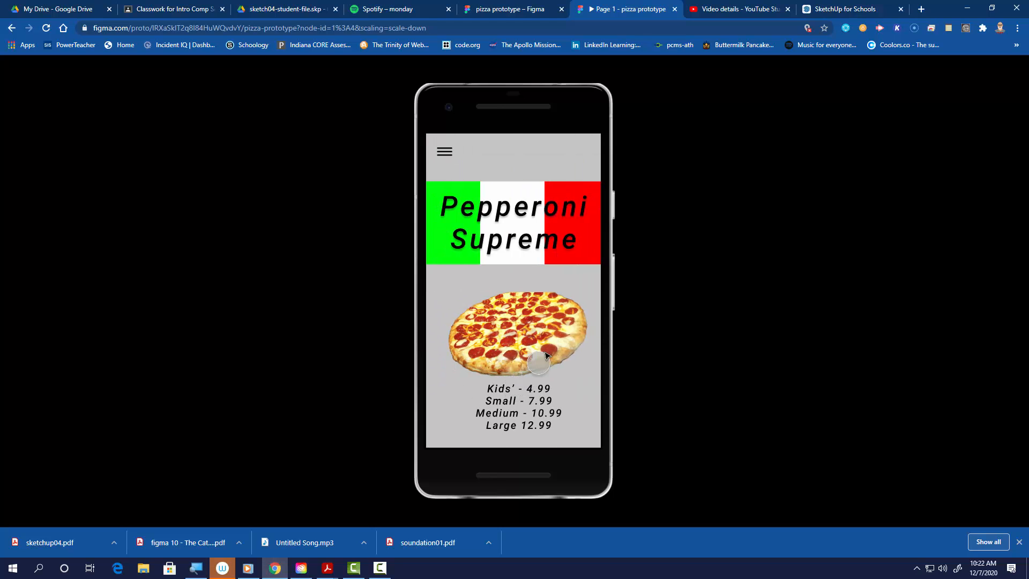
{"action": "left_click", "coordinate": [444, 154]}
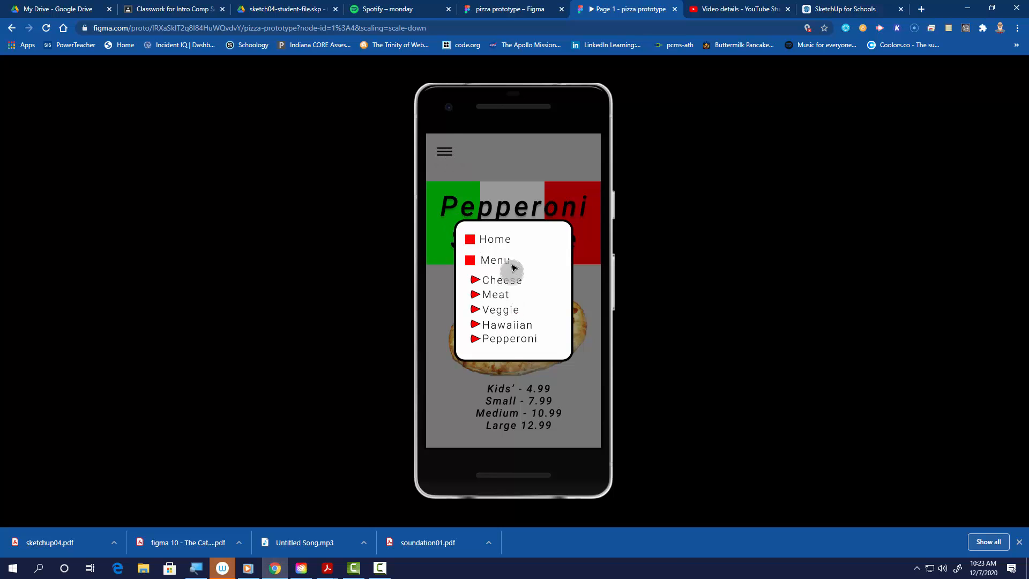
{"action": "left_click", "coordinate": [495, 239]}
{"action": "left_click", "coordinate": [444, 144]}
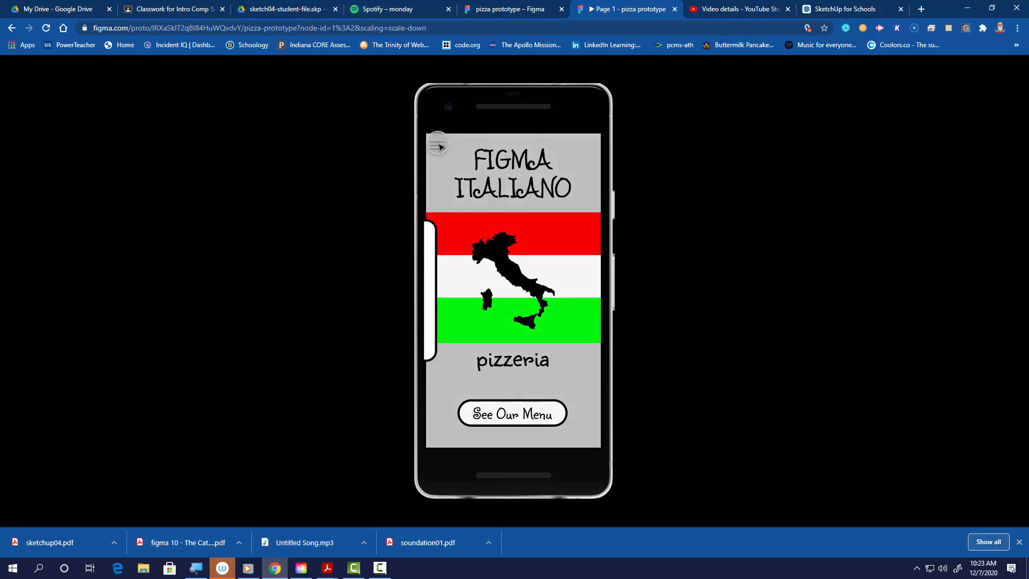
{"action": "left_click", "coordinate": [495, 261]}
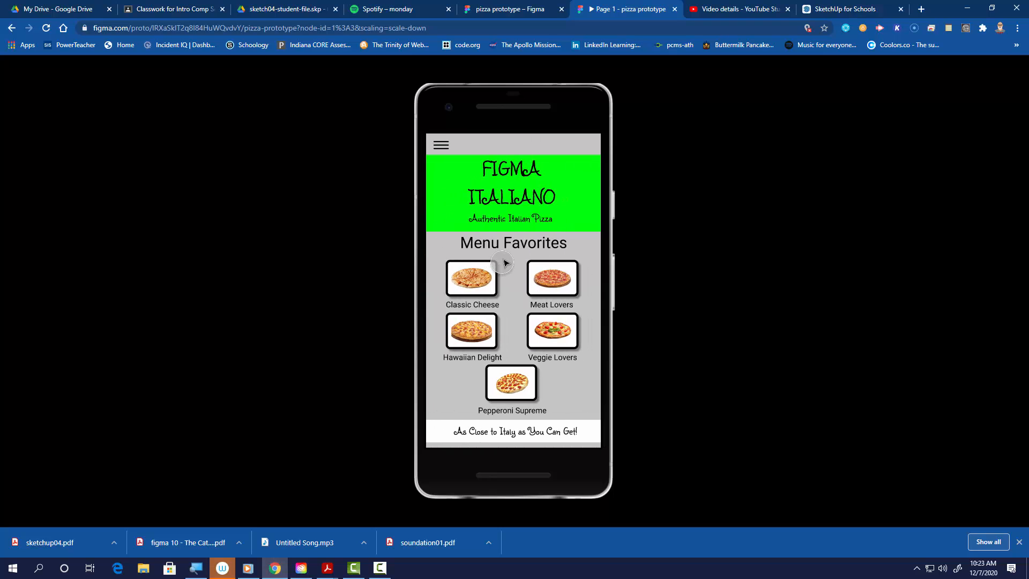
- Test the side menu links to the Meat Lovers, Hawaiian Delight and Cheese Classic pages in the presented prototype
{"action": "left_click", "coordinate": [441, 144]}
{"action": "left_click", "coordinate": [505, 294]}
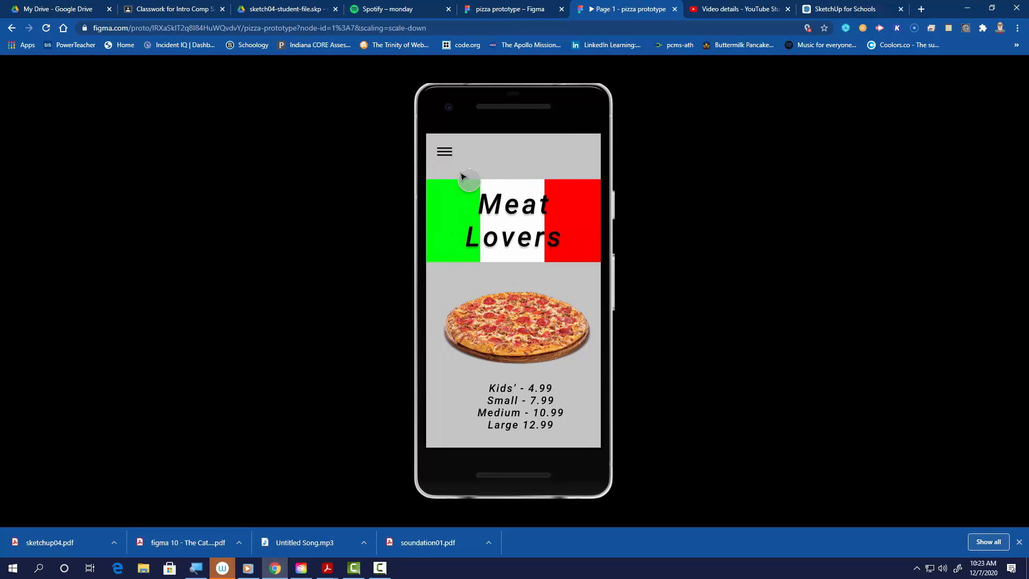
{"action": "left_click", "coordinate": [445, 151]}
{"action": "left_click", "coordinate": [504, 326]}
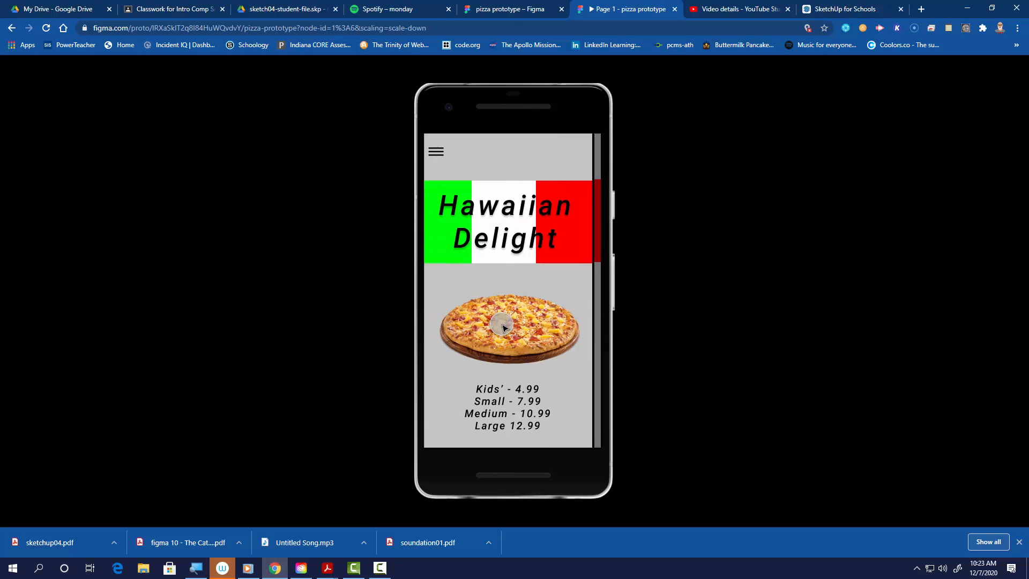
{"action": "left_click", "coordinate": [443, 155]}
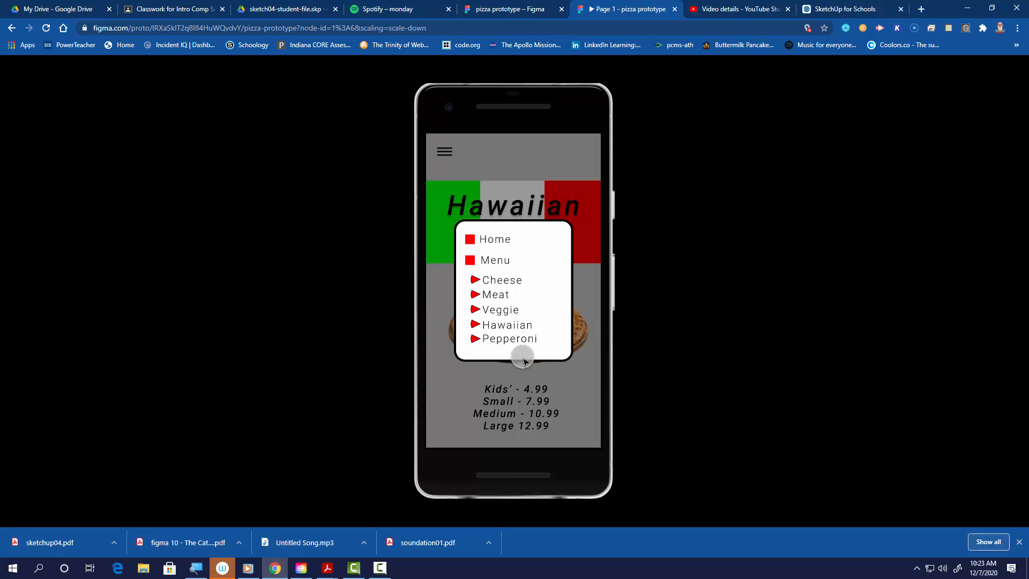
{"action": "left_click", "coordinate": [500, 295]}
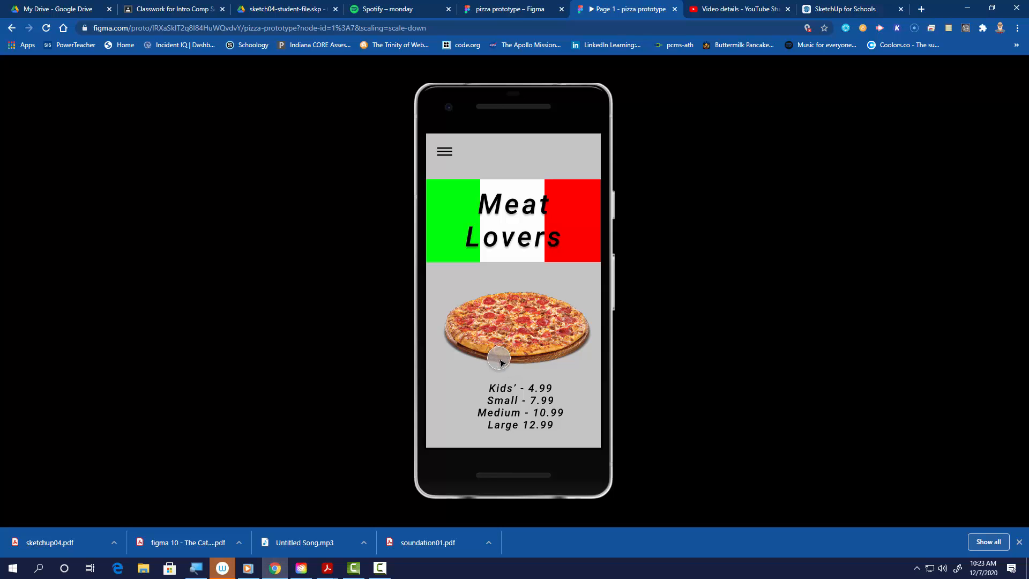
{"action": "left_click", "coordinate": [444, 151]}
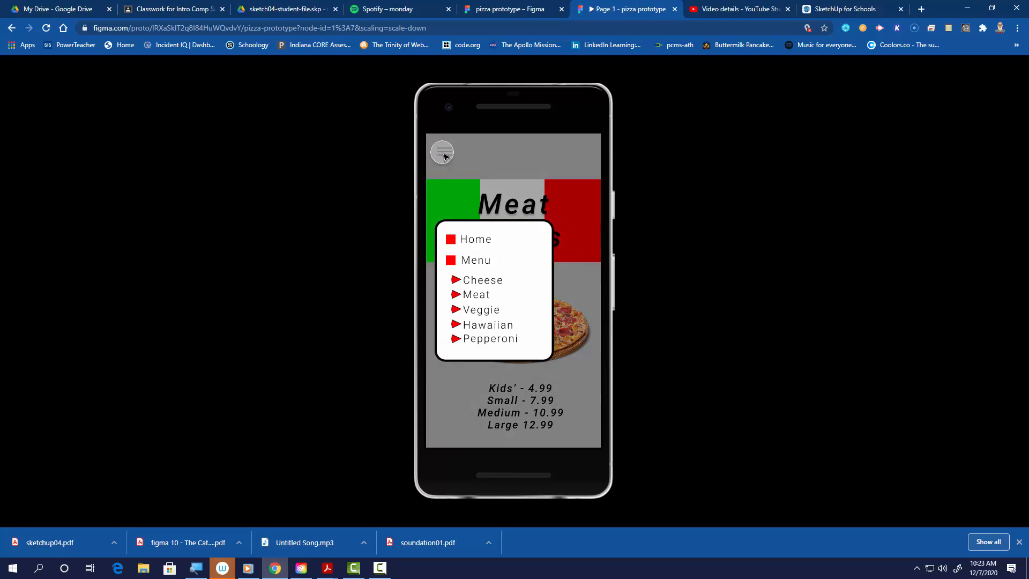
{"action": "left_click", "coordinate": [516, 280]}
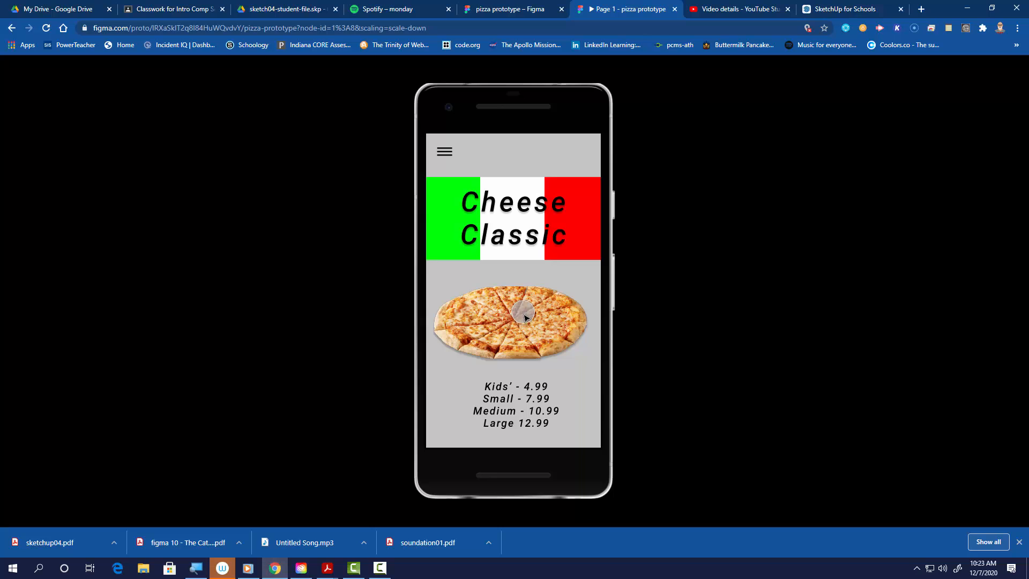
- Use the side menu to return to the home page and then open the menu page
{"action": "left_click", "coordinate": [445, 153]}
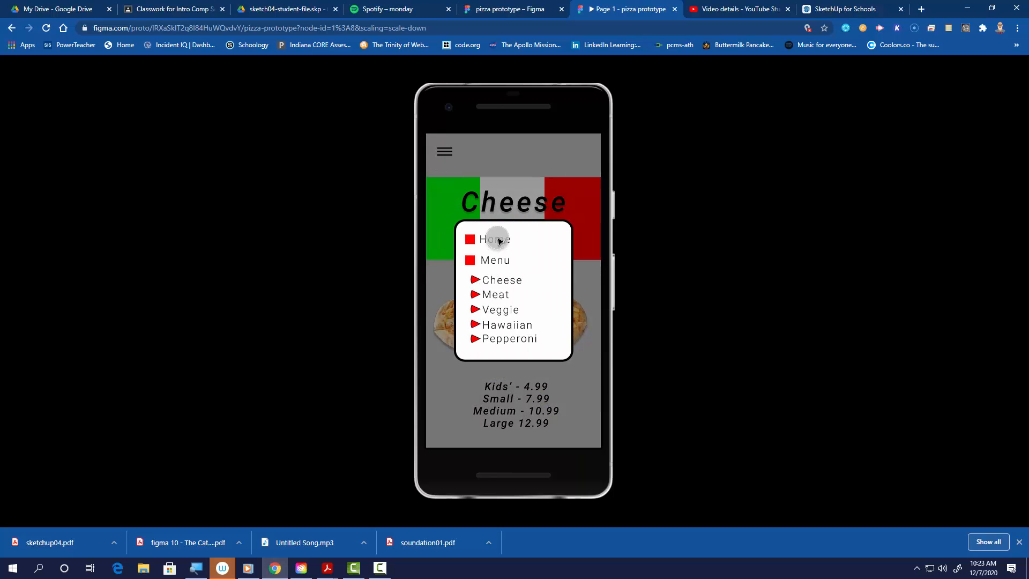
{"action": "left_click", "coordinate": [492, 238]}
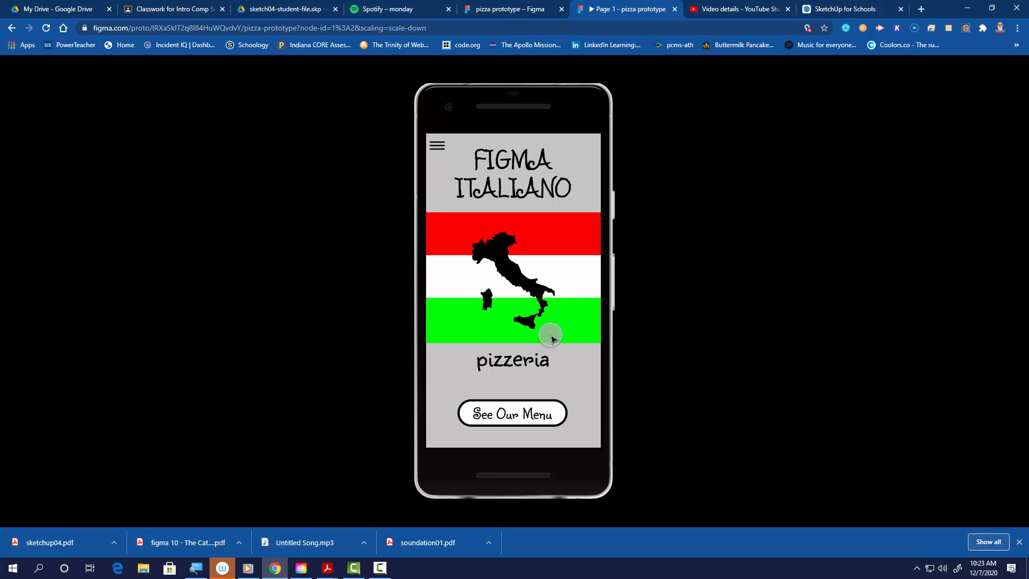
{"action": "left_click", "coordinate": [432, 157]}
{"action": "left_click", "coordinate": [507, 263]}
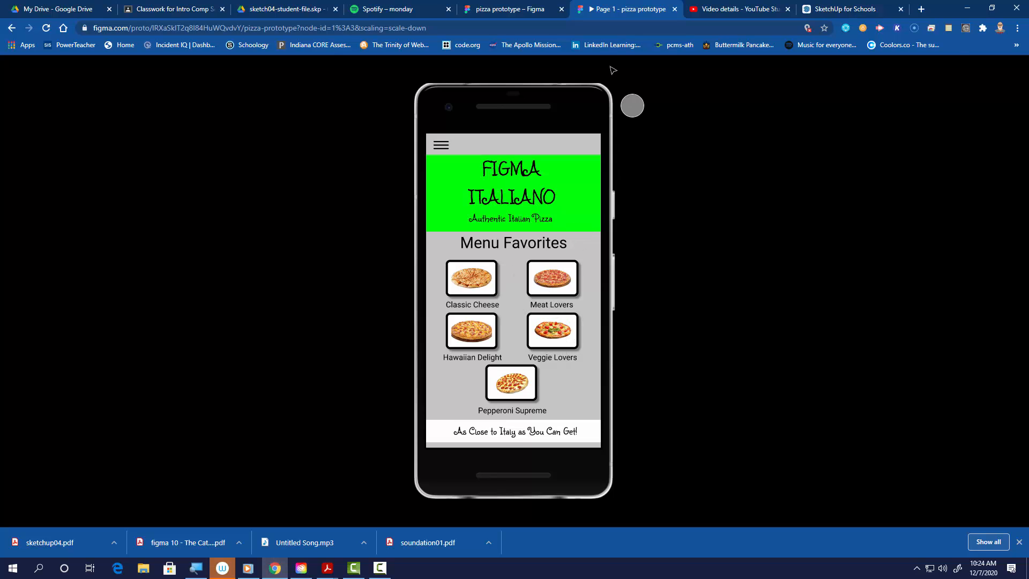
- Return to the editor's design view and select groups of layers on the home and menu frames
{"action": "left_click", "coordinate": [484, 15]}
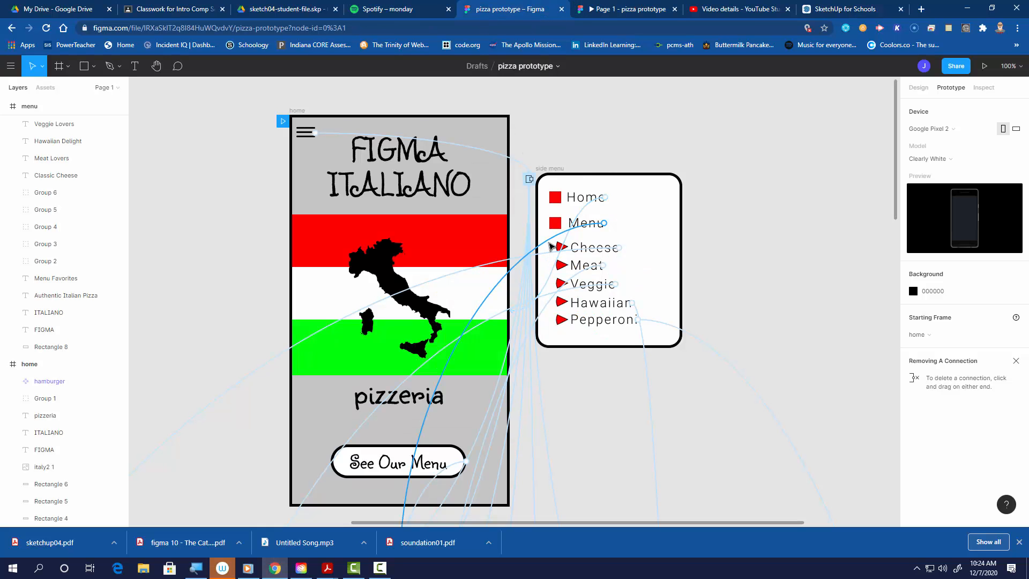
{"action": "scroll", "coordinate": [655, 352], "scroll_direction": "down", "scroll_amount": 3}
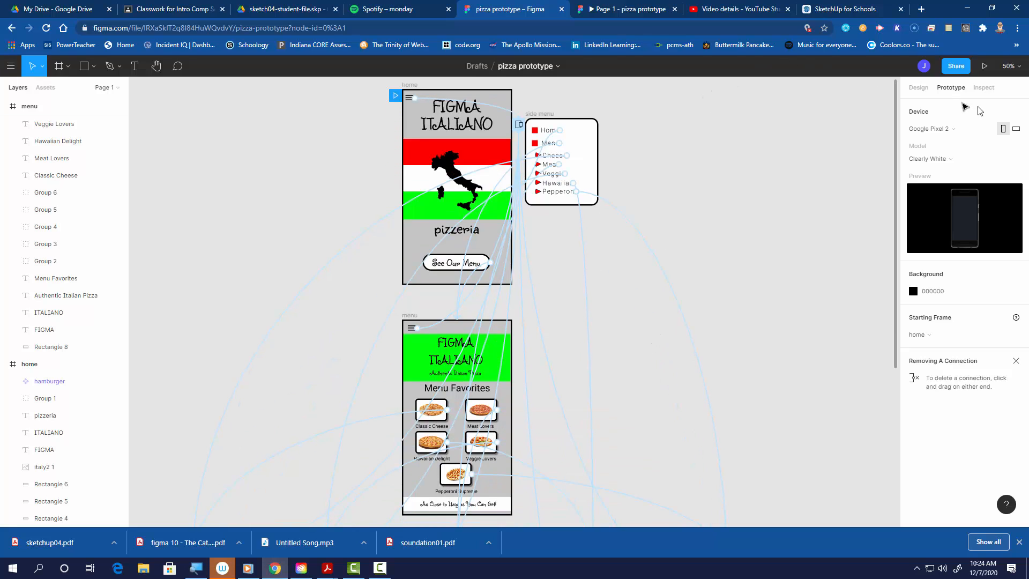
{"action": "left_click", "coordinate": [917, 89]}
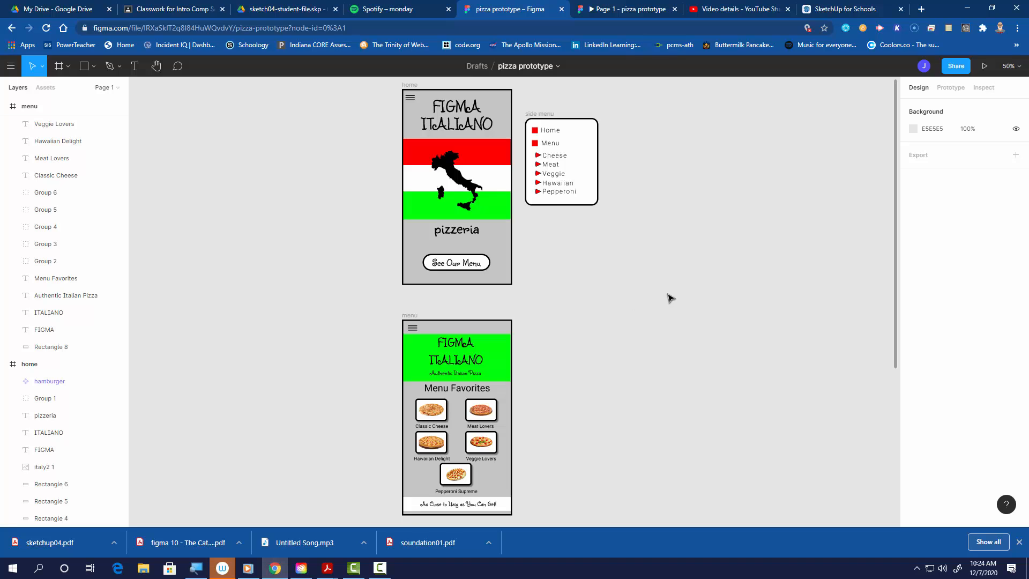
{"action": "scroll", "coordinate": [665, 298], "scroll_direction": "down", "scroll_amount": 1}
{"action": "left_click_drag", "start_coordinate": [288, 123], "coordinate": [479, 232]}
{"action": "scroll", "coordinate": [301, 300], "scroll_direction": "down", "scroll_amount": 5}
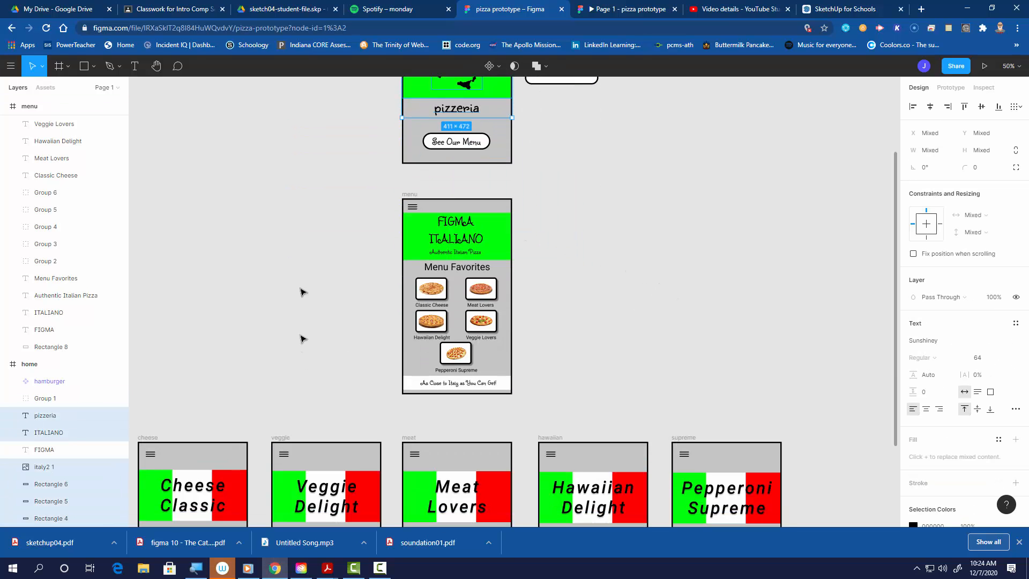
{"action": "left_click_drag", "start_coordinate": [301, 209], "coordinate": [573, 310]}
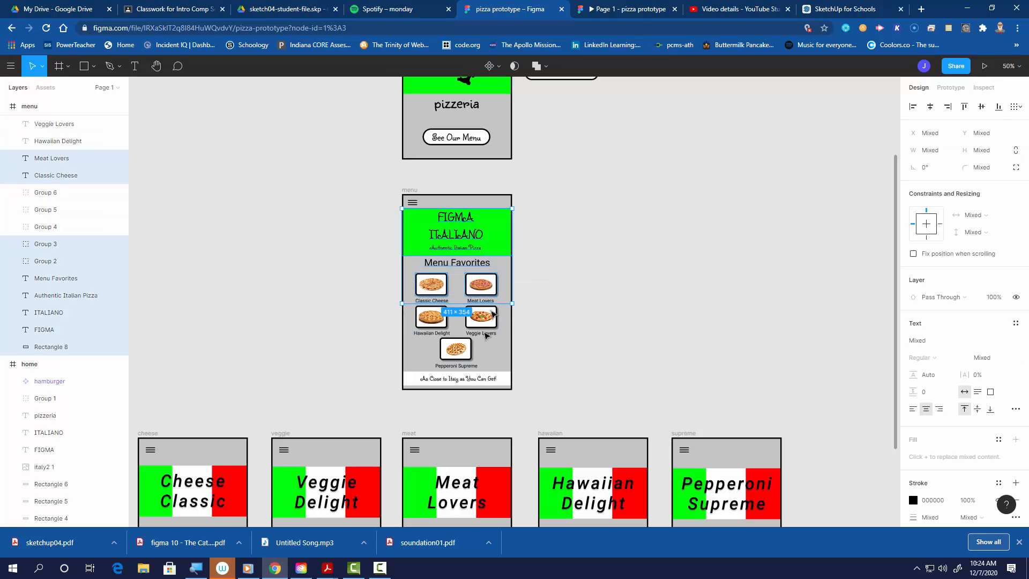
- Examine the pizza detail frames, selecting the Cheese Classic banner, pizza image and price text to inspect their properties
{"action": "scroll", "coordinate": [293, 318], "scroll_direction": "down", "scroll_amount": 2}
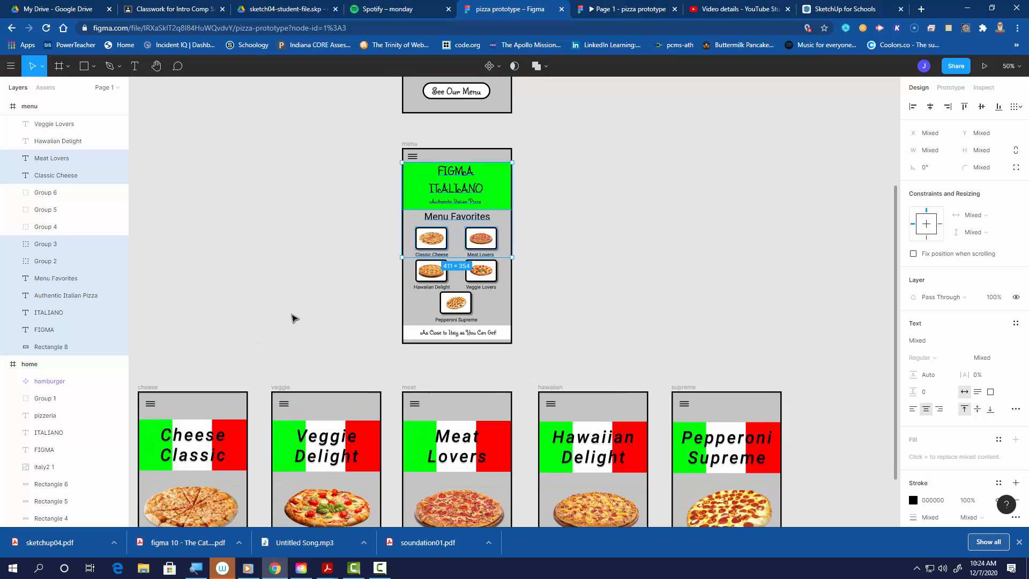
{"action": "scroll", "coordinate": [293, 318], "scroll_direction": "down", "scroll_amount": 7}
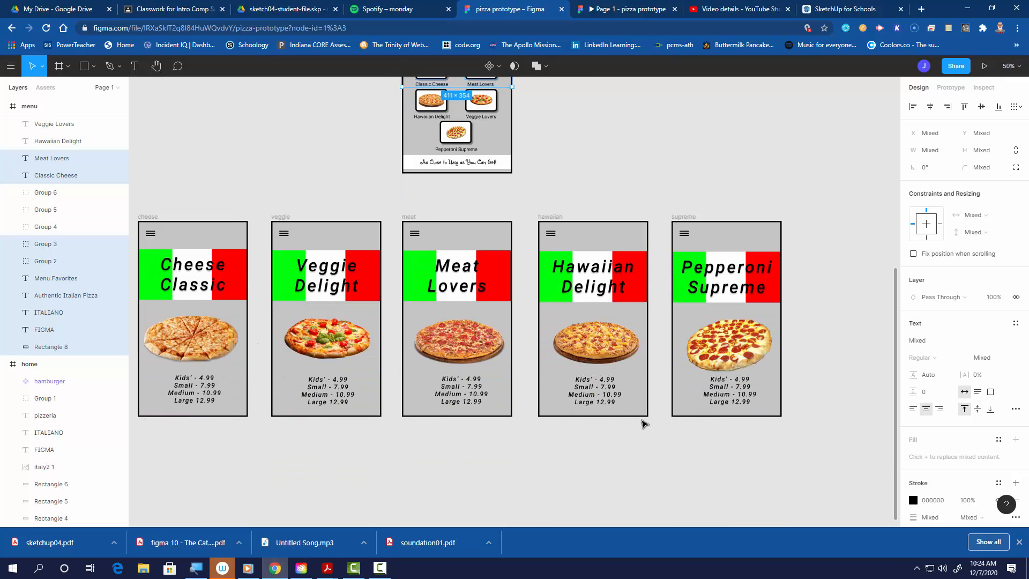
{"action": "scroll", "coordinate": [644, 423], "scroll_direction": "up", "scroll_amount": 12}
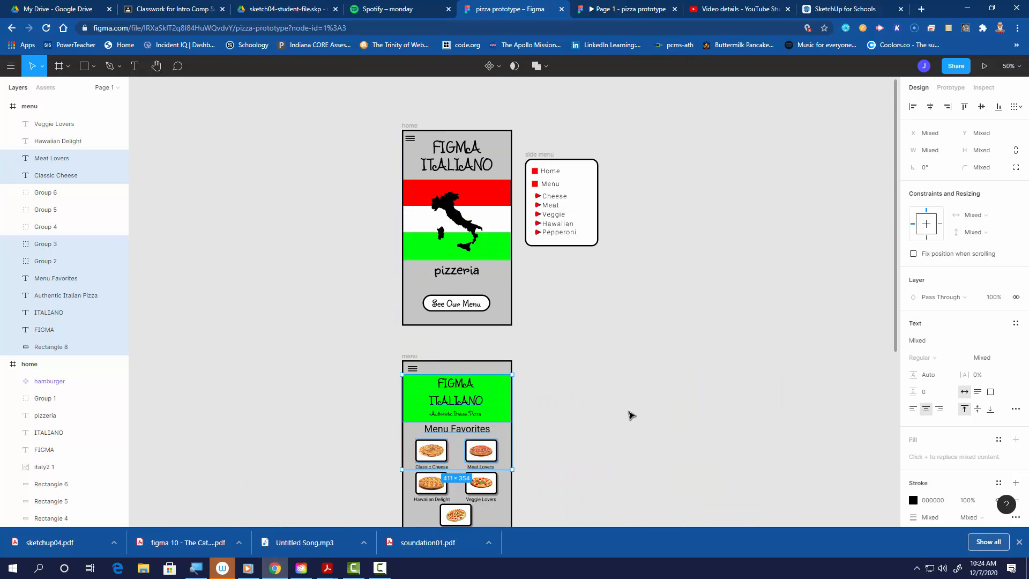
{"action": "scroll", "coordinate": [625, 413], "scroll_direction": "down", "scroll_amount": 13}
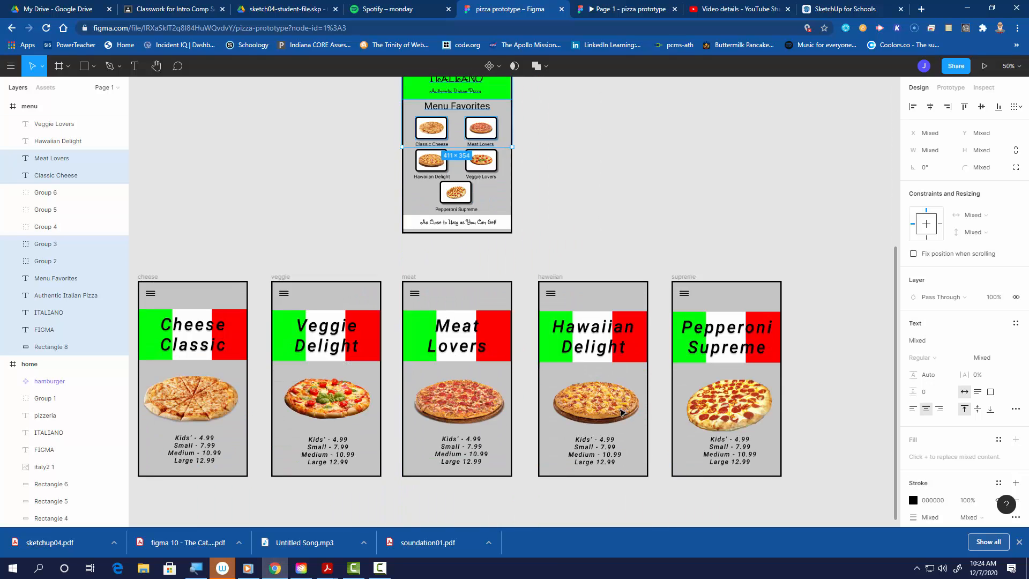
{"action": "scroll", "coordinate": [621, 411], "scroll_direction": "down", "scroll_amount": 2}
{"action": "left_click", "coordinate": [217, 314]}
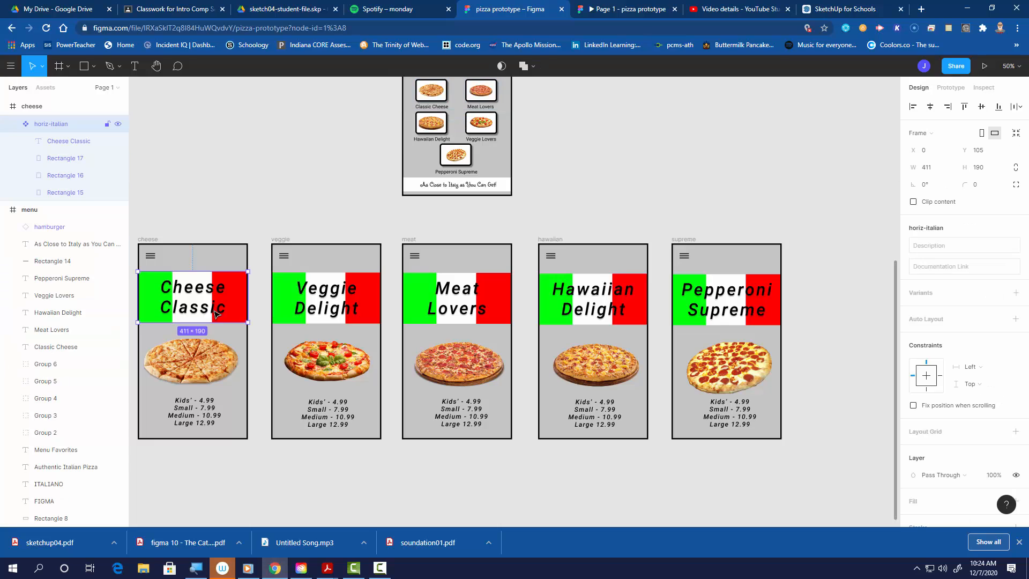
{"action": "left_click", "coordinate": [205, 360]}
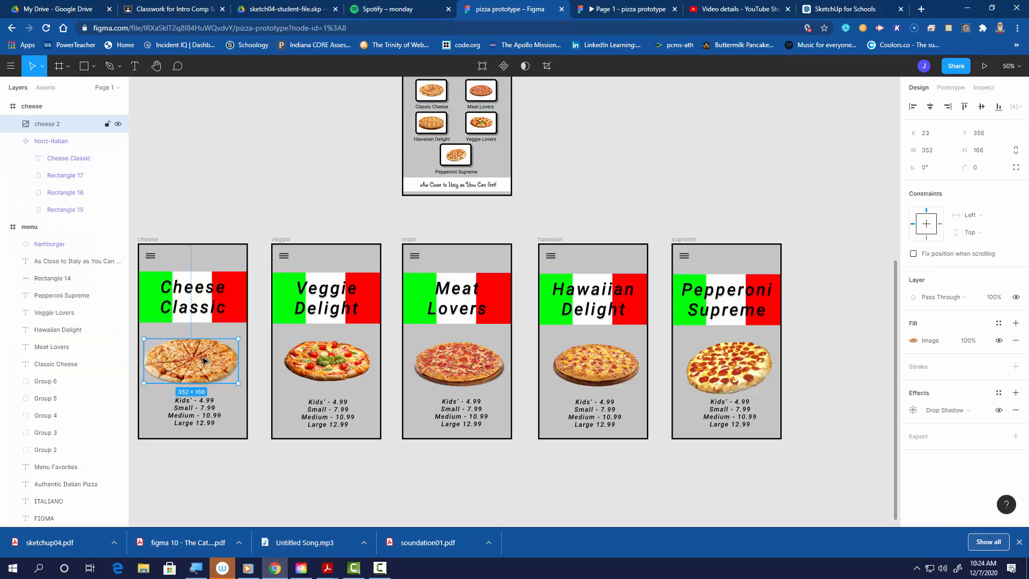
{"action": "left_click", "coordinate": [199, 411]}
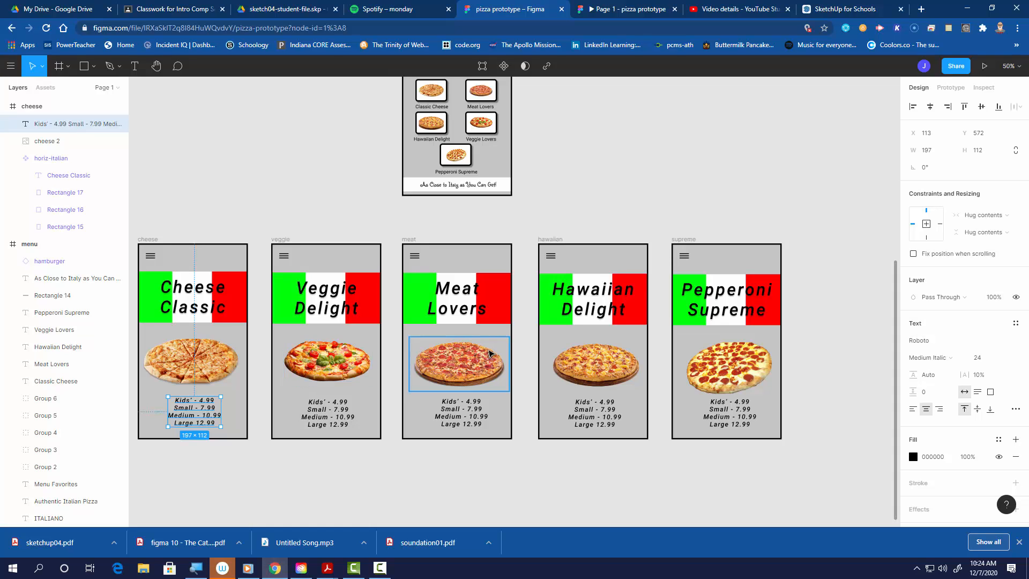
{"action": "scroll", "coordinate": [485, 361], "scroll_direction": "up", "scroll_amount": 7}
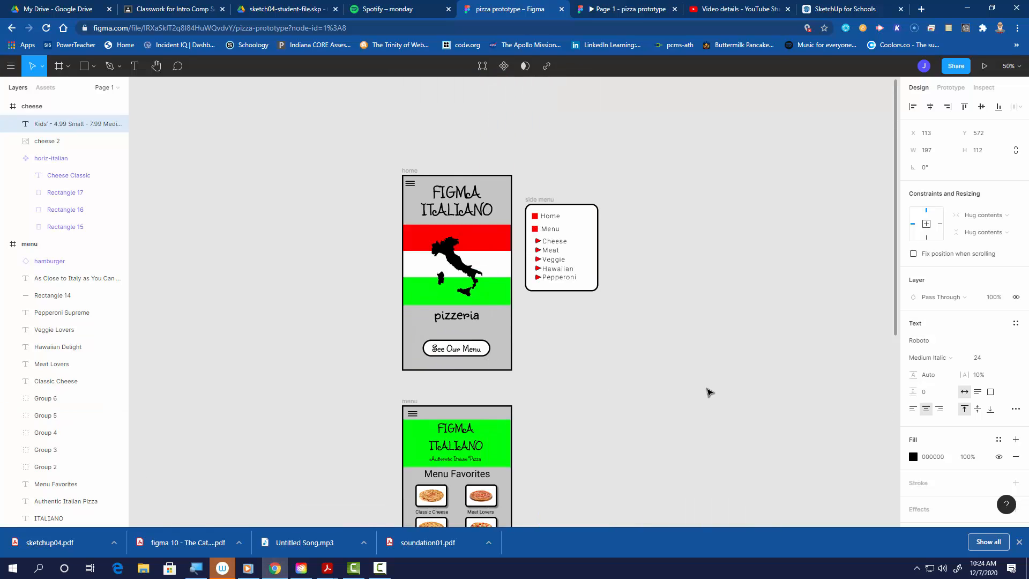